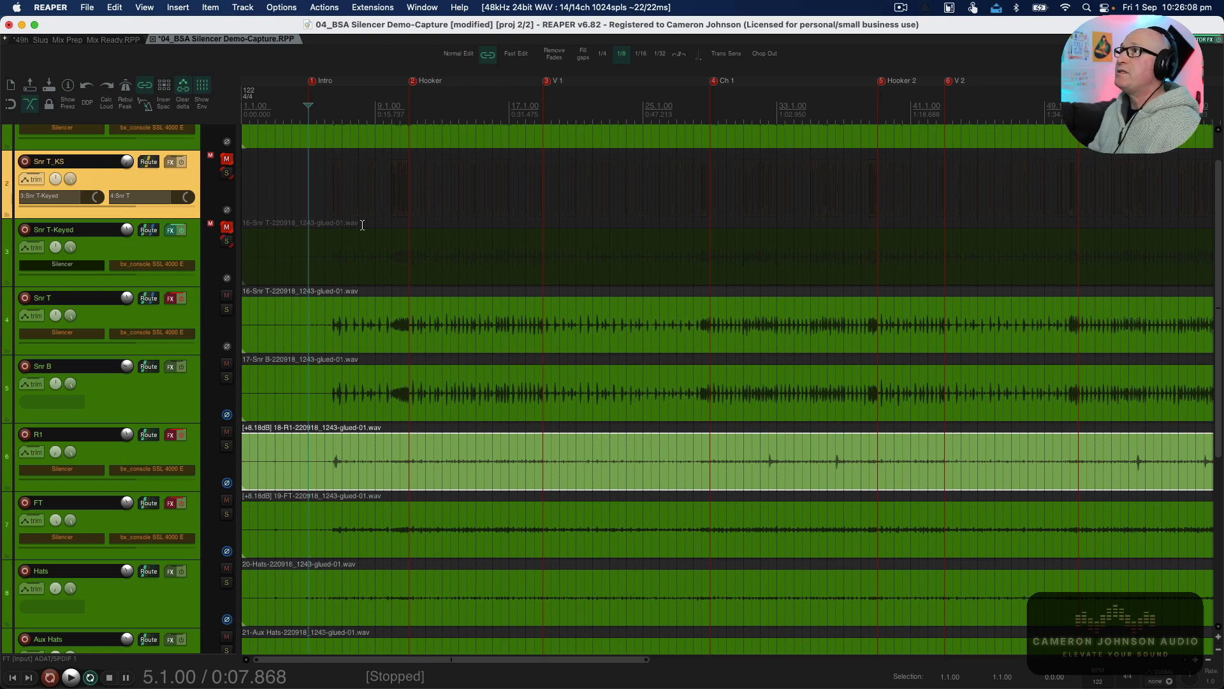
# Solo the Snr T track in place in the mixer.
pyautogui.press('space')
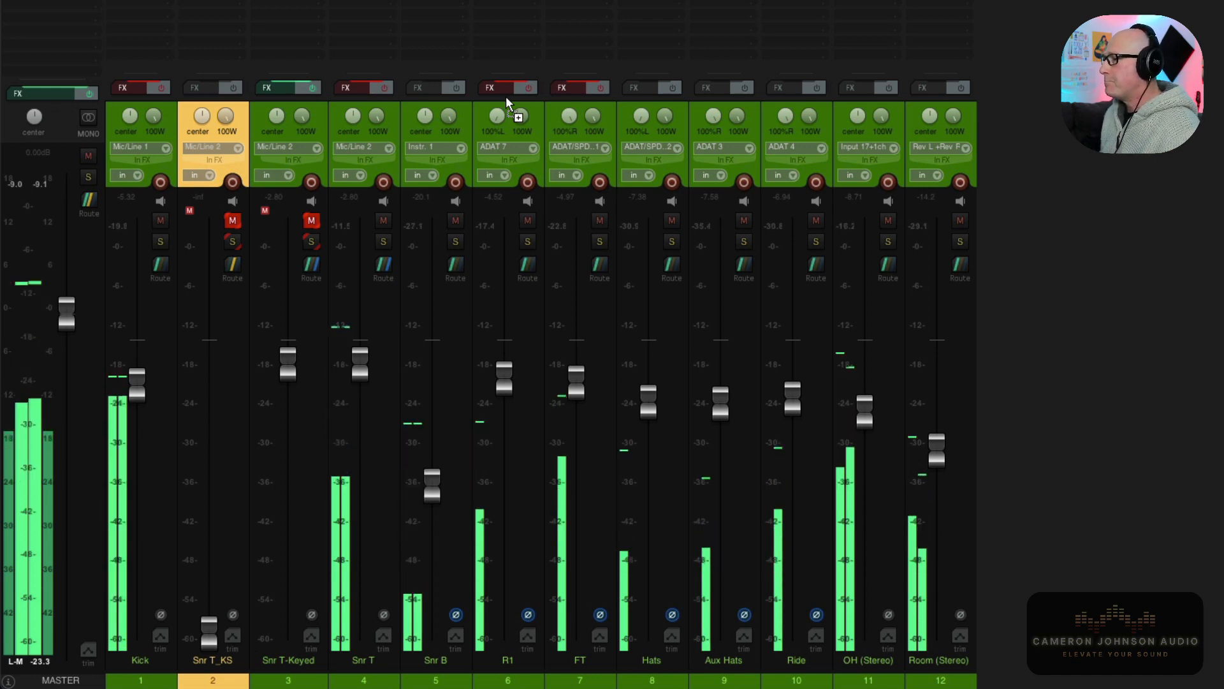
pyautogui.press('space')
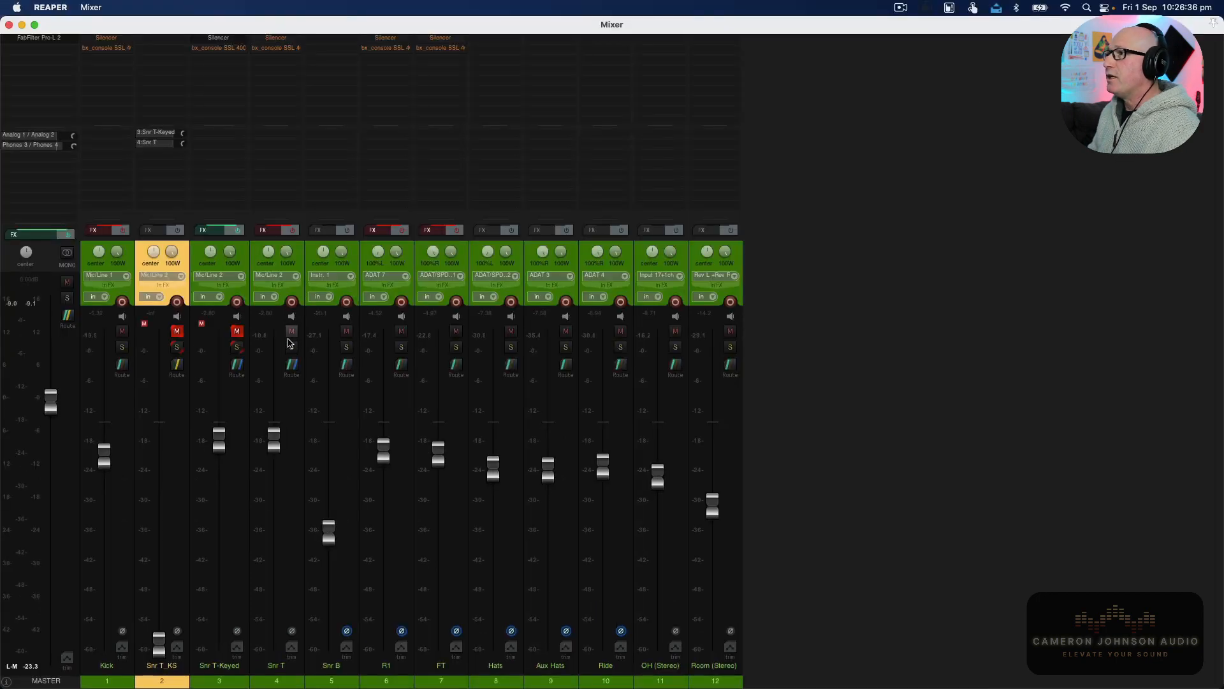
pyautogui.click(384, 239)
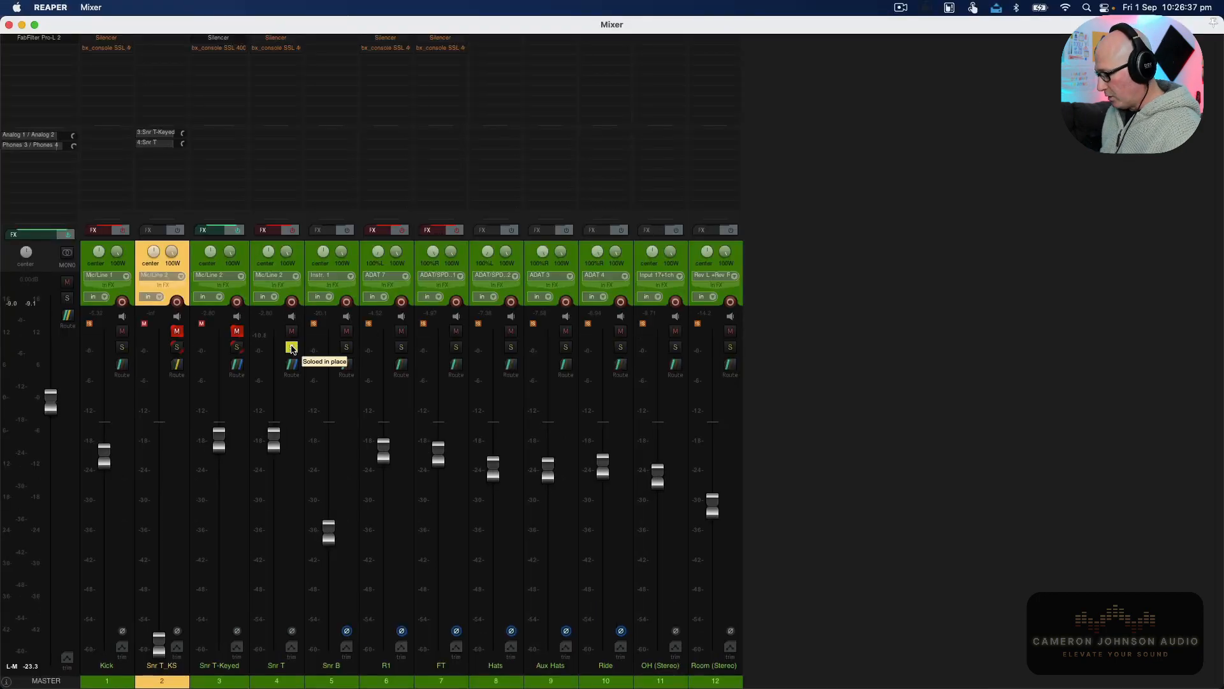
# Select the Snr T track and play back the soloed snare top.
pyautogui.press('super+m')
pyautogui.click(330, 326)
pyautogui.press('space')
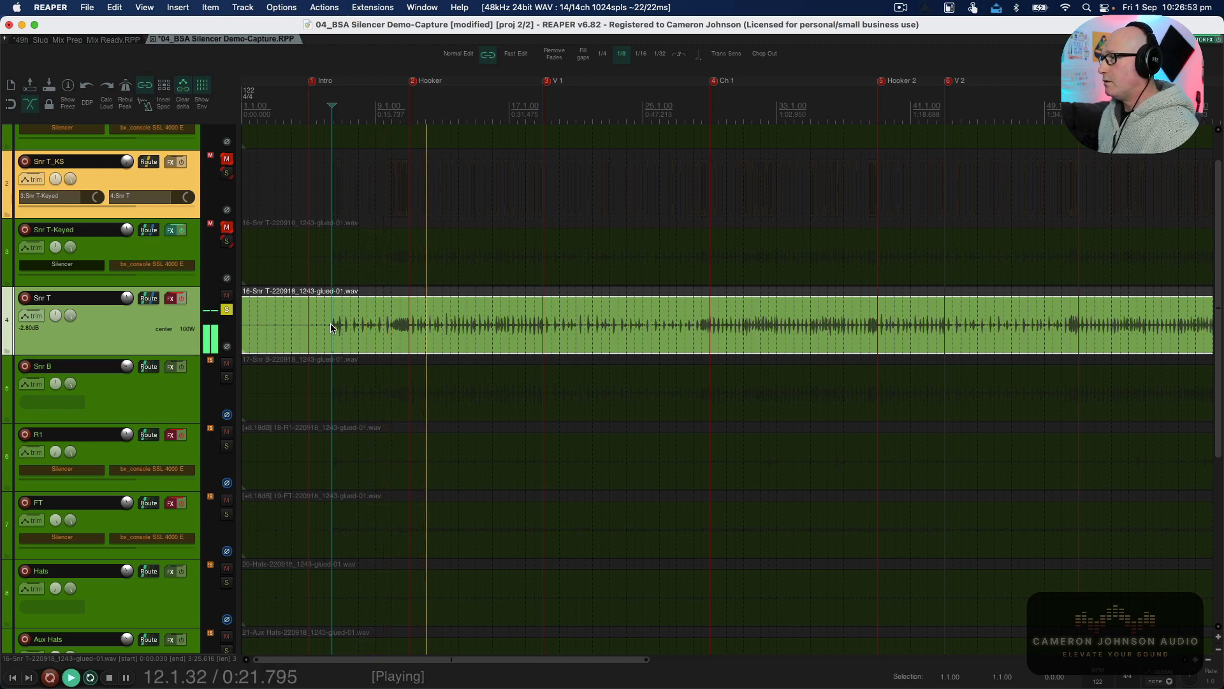
pyautogui.press('space')
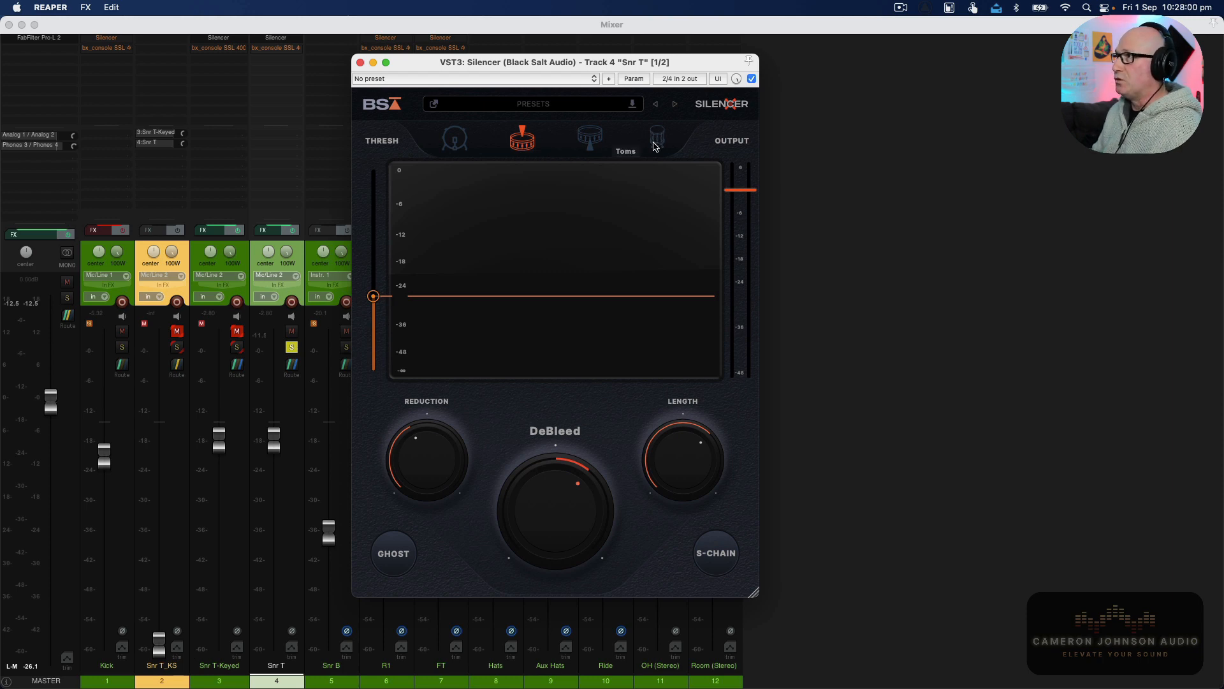
# Examine the Silencer's threshold, Reduction, DeBleed and Length controls on the snare top.
pyautogui.moveTo(379, 242)
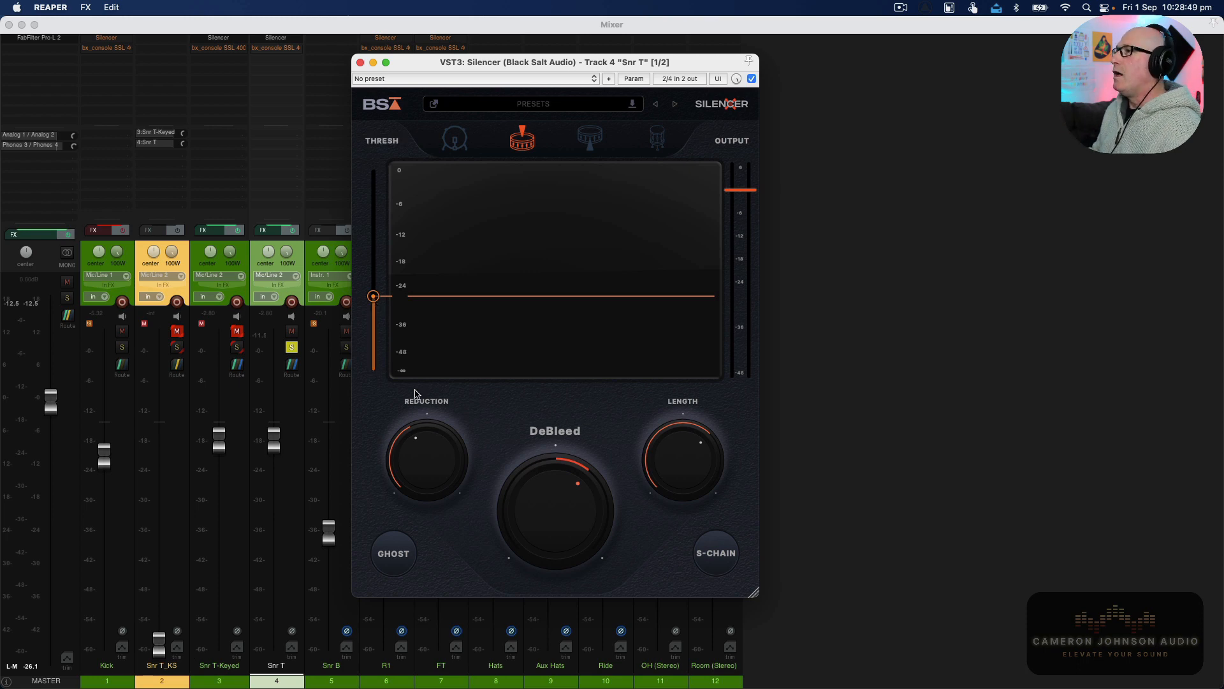
pyautogui.moveTo(427, 447)
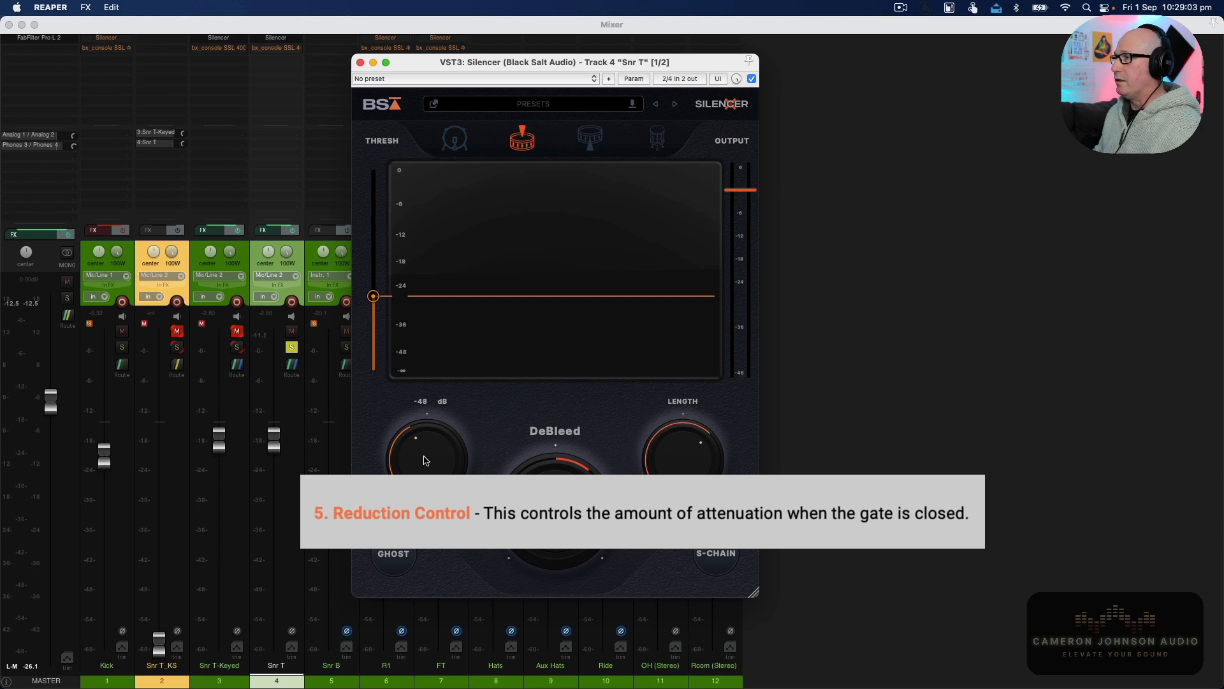
pyautogui.moveTo(577, 491)
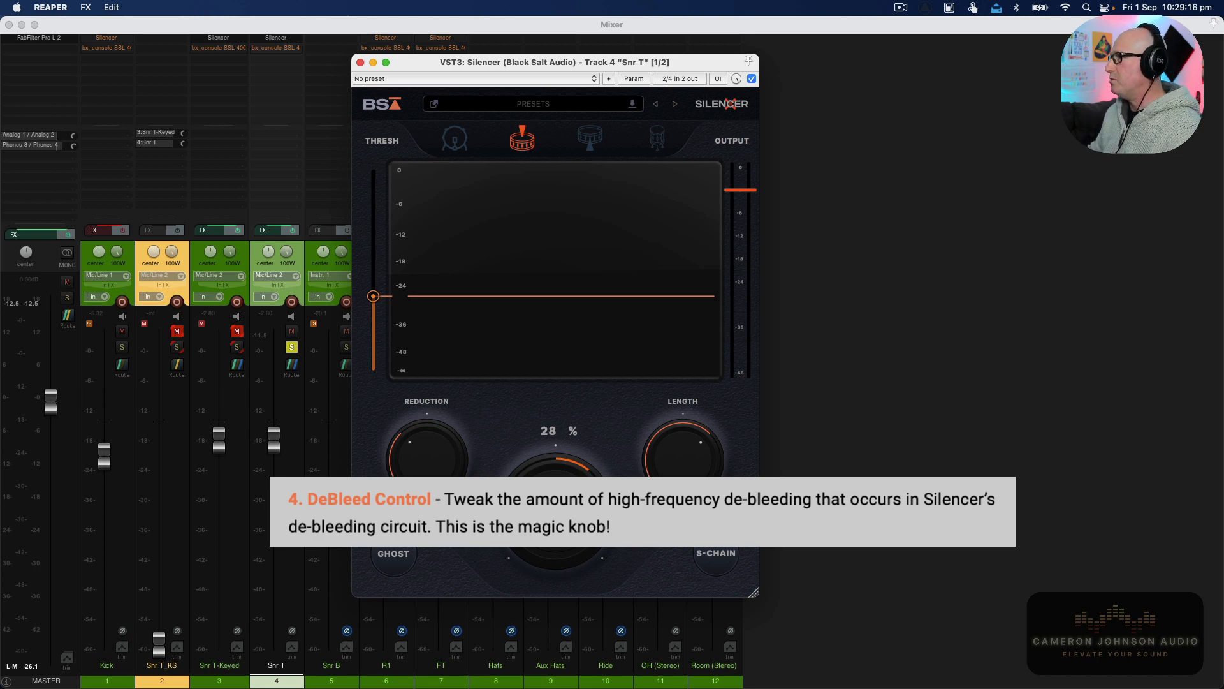
pyautogui.moveTo(683, 477)
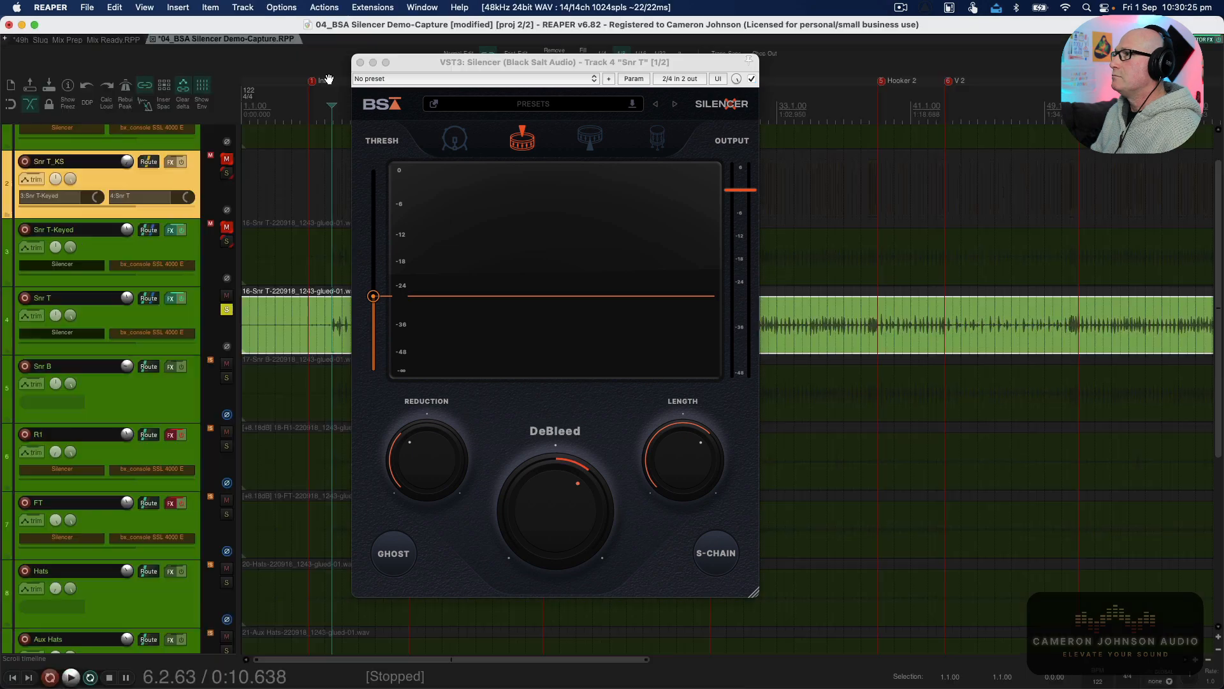
# Compare the snare top playback with the Silencer bypassed and active.
pyautogui.press('space')
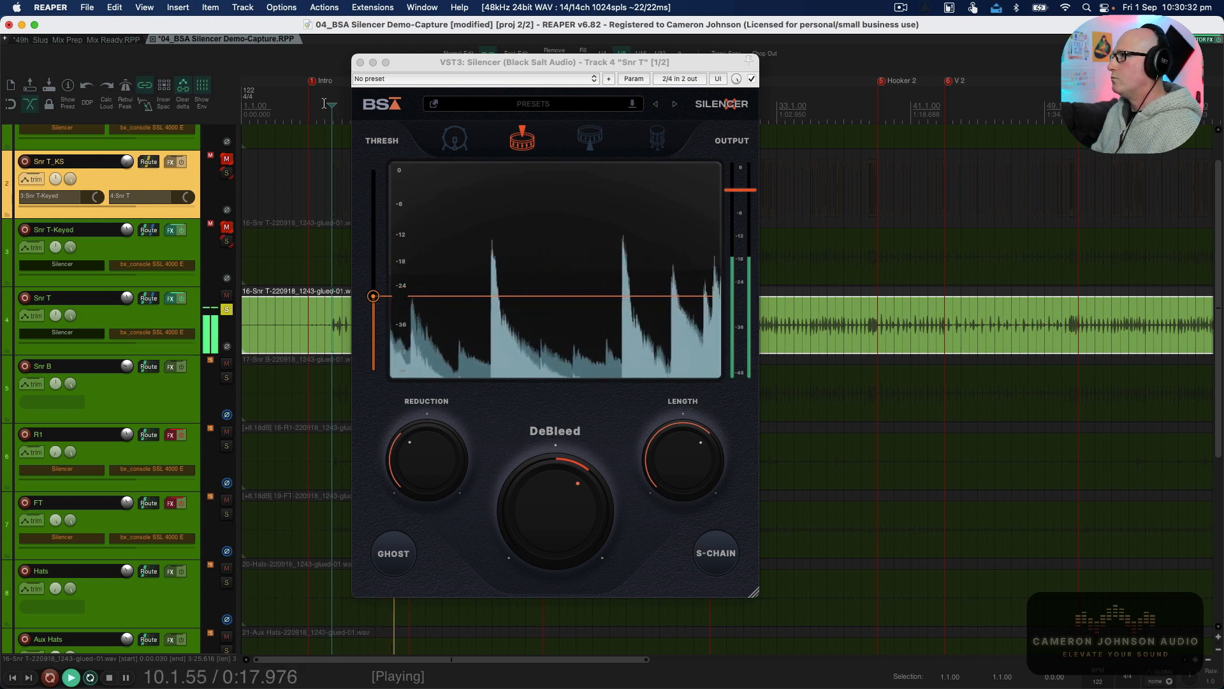
pyautogui.press('space')
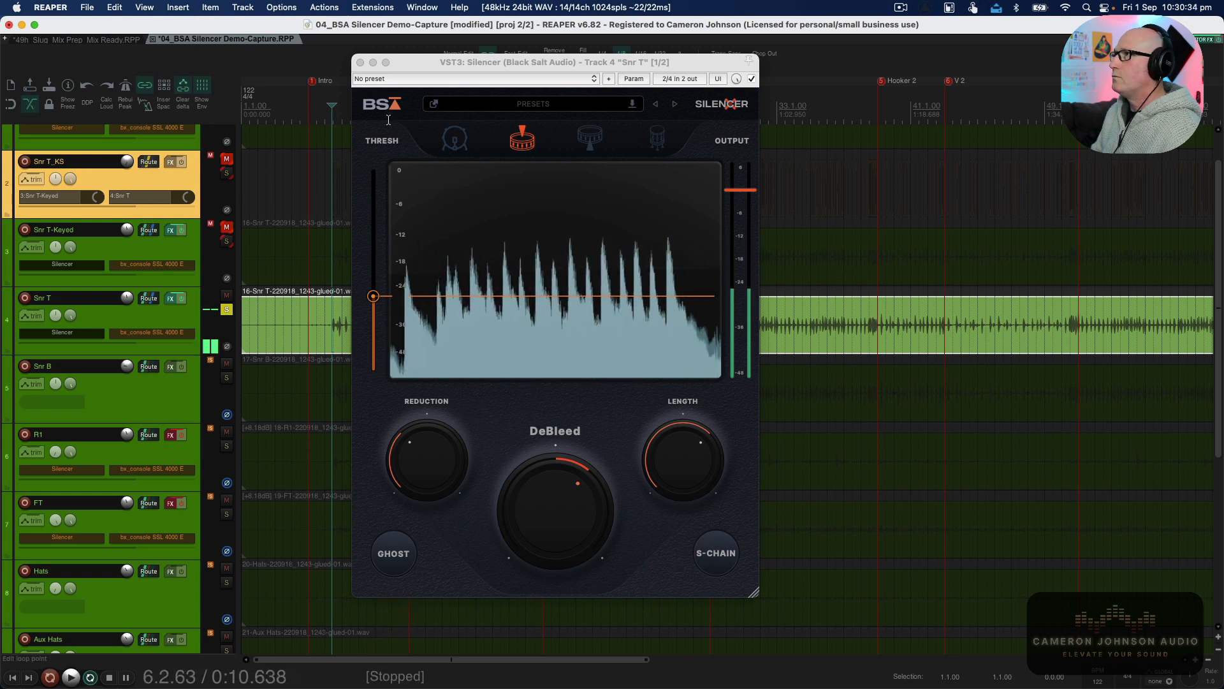
pyautogui.click(752, 78)
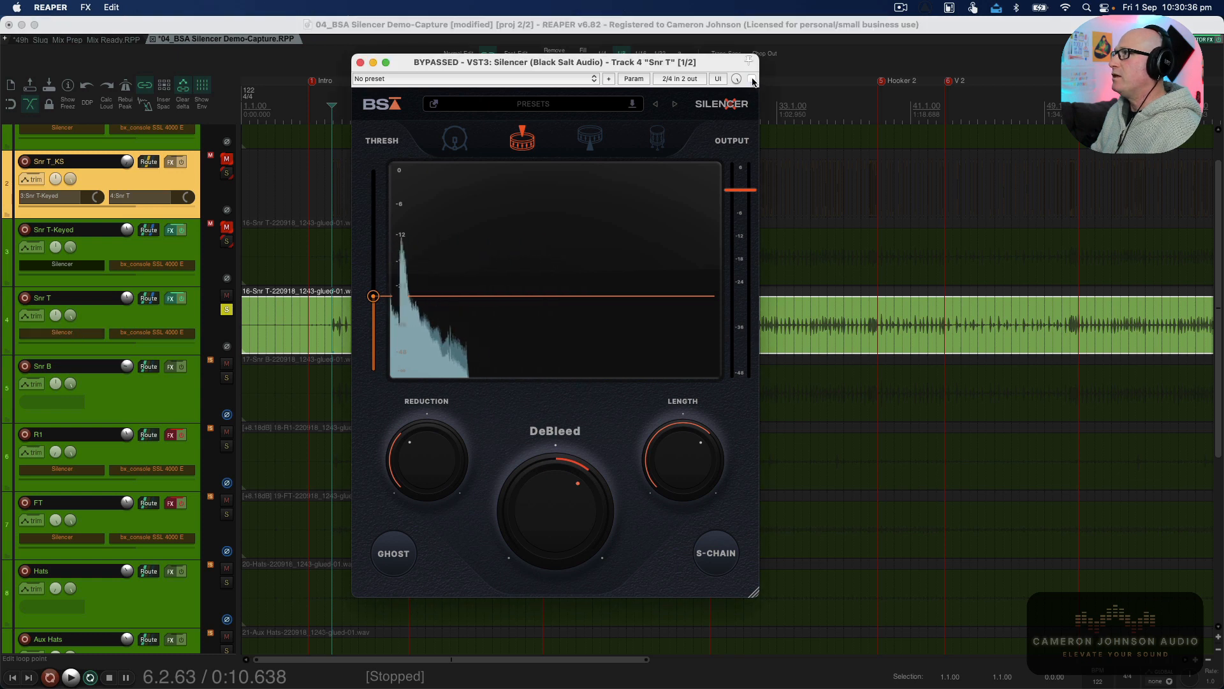
pyautogui.click(327, 109)
pyautogui.press('space')
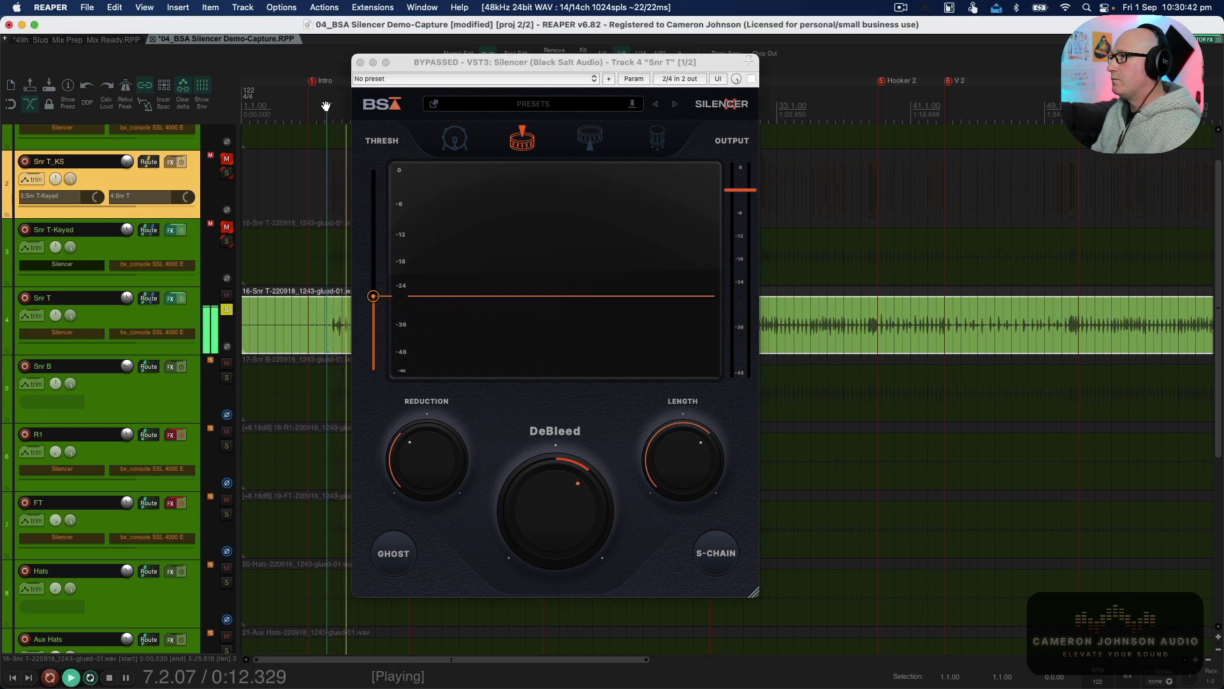
pyautogui.click(752, 79)
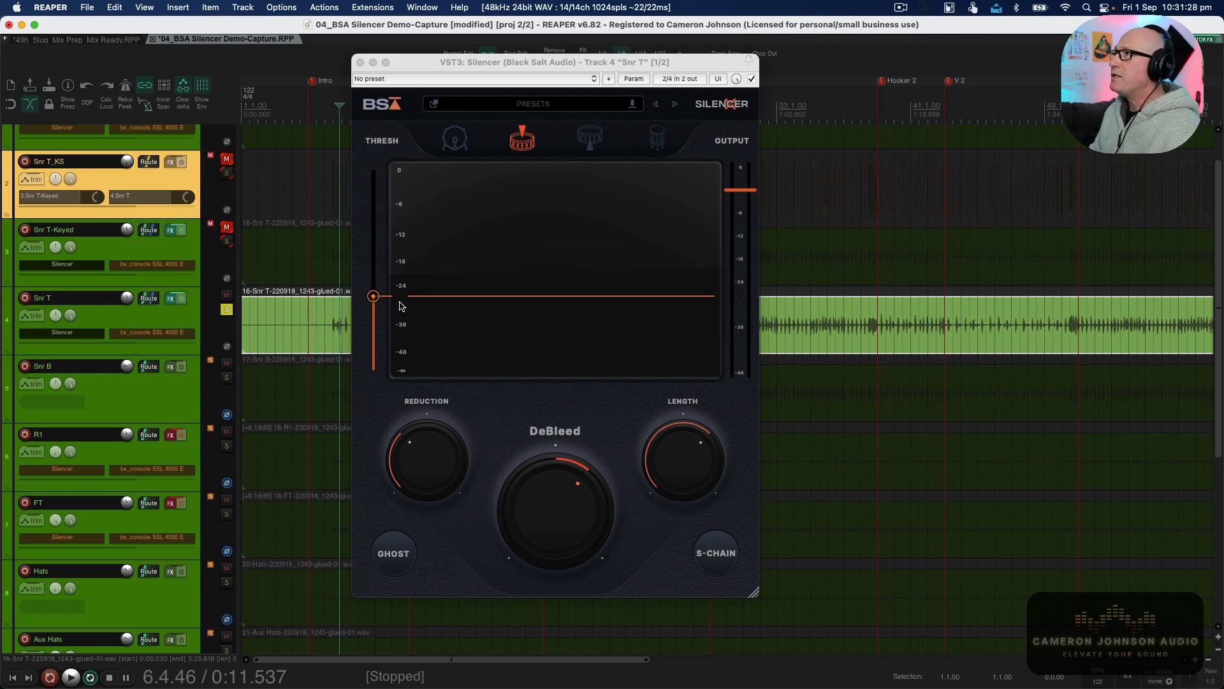
# Set the Silencer threshold on the snare top to about -18 dB.
pyautogui.moveTo(480, 64); pyautogui.dragTo(601, 56)
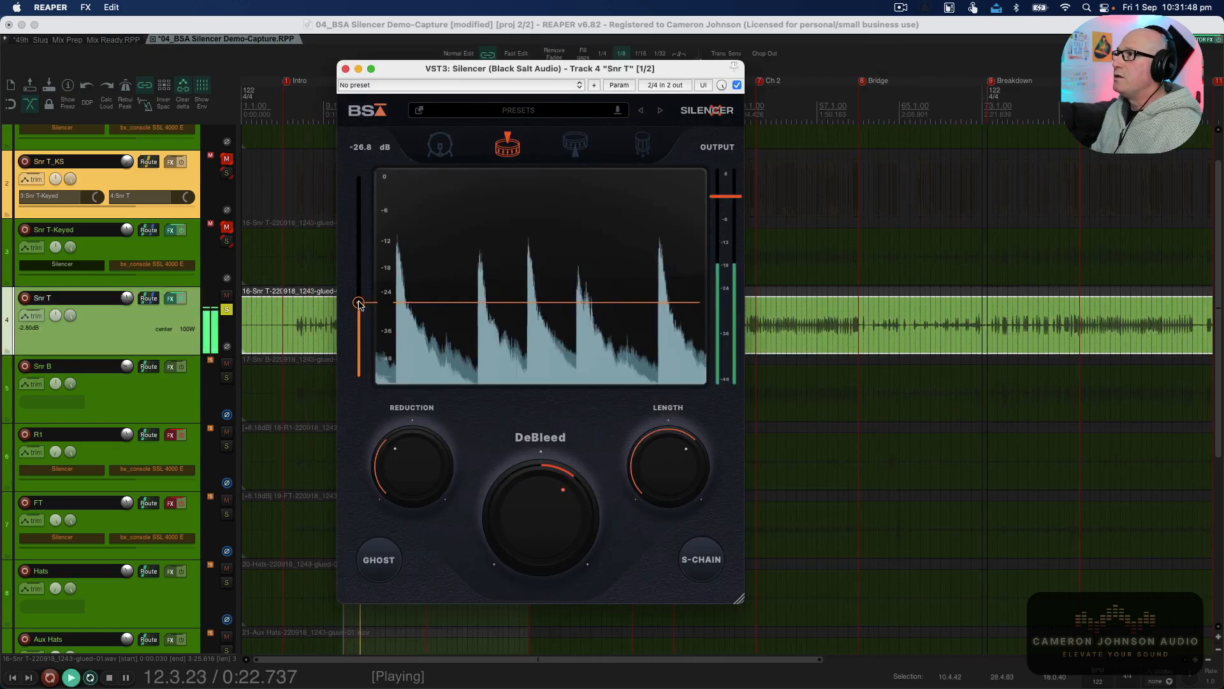
pyautogui.moveTo(359, 302); pyautogui.dragTo(356, 217)
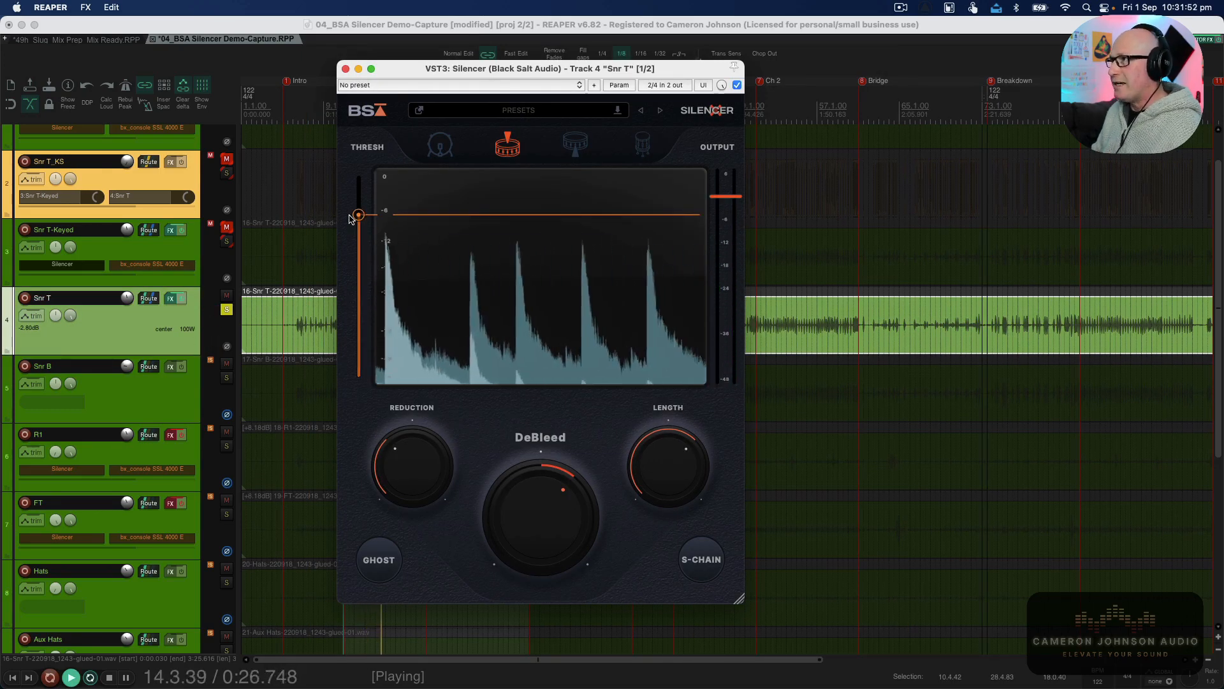
pyautogui.moveTo(355, 219)
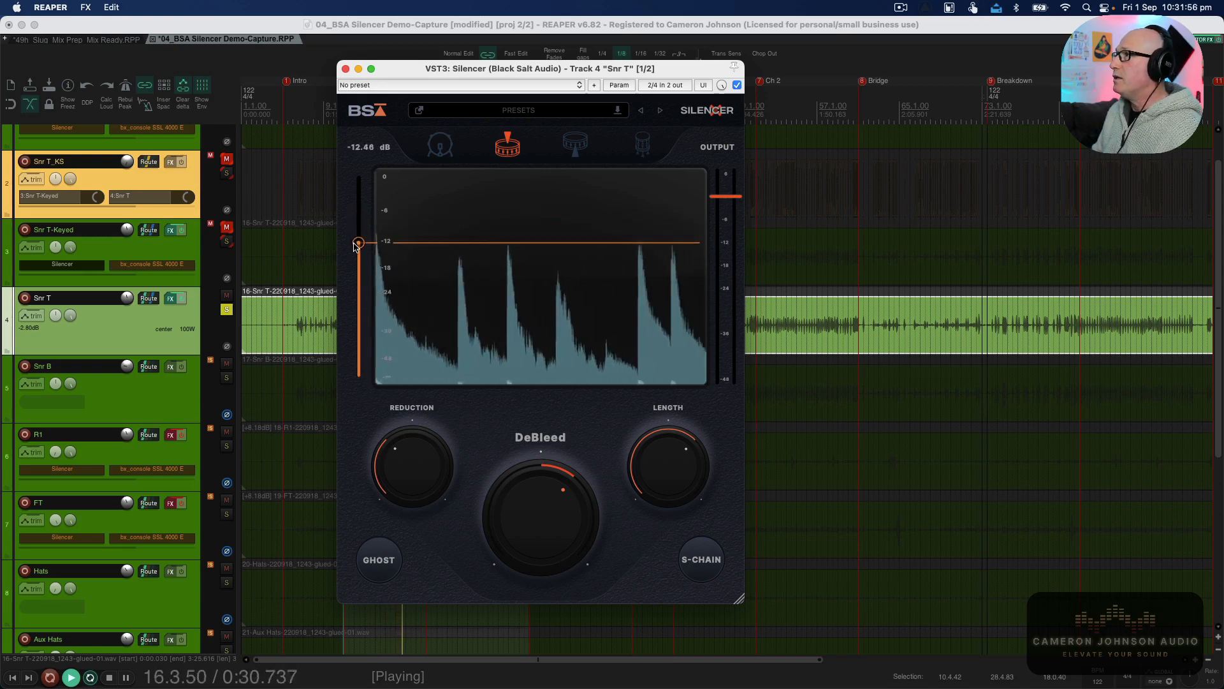
pyautogui.moveTo(354, 260); pyautogui.dragTo(354, 265)
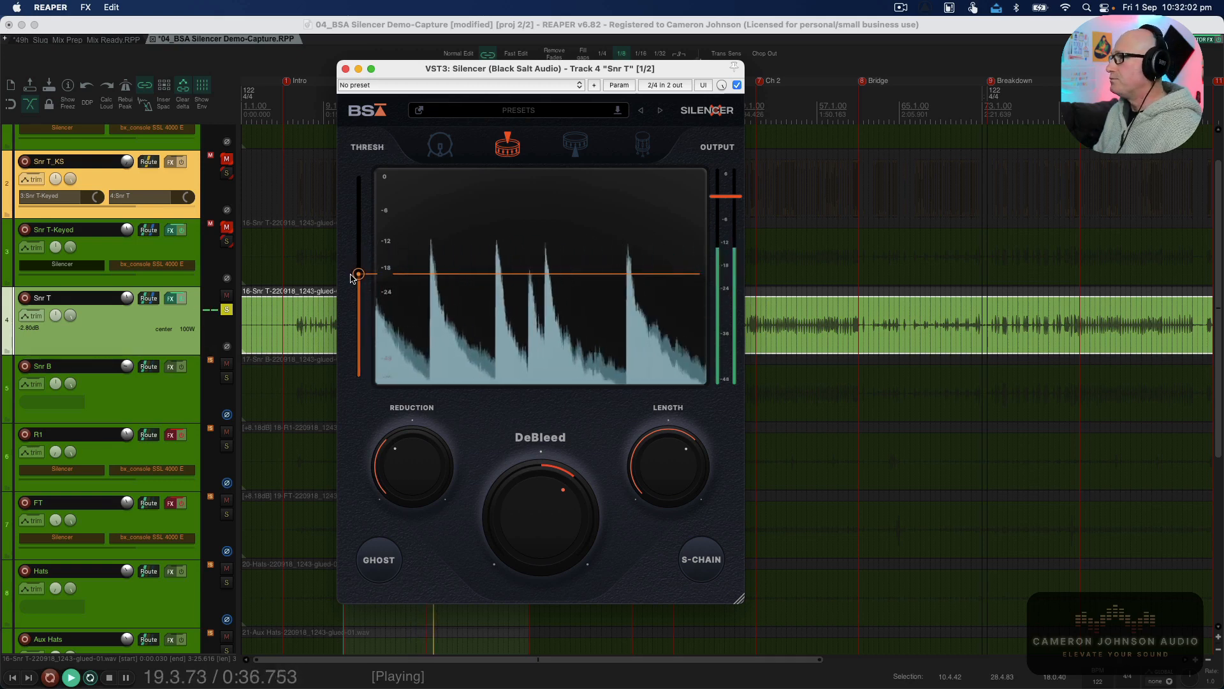
# Sweep the Reduction control from 0 dB down to its deepest attenuation.
pyautogui.moveTo(402, 481)
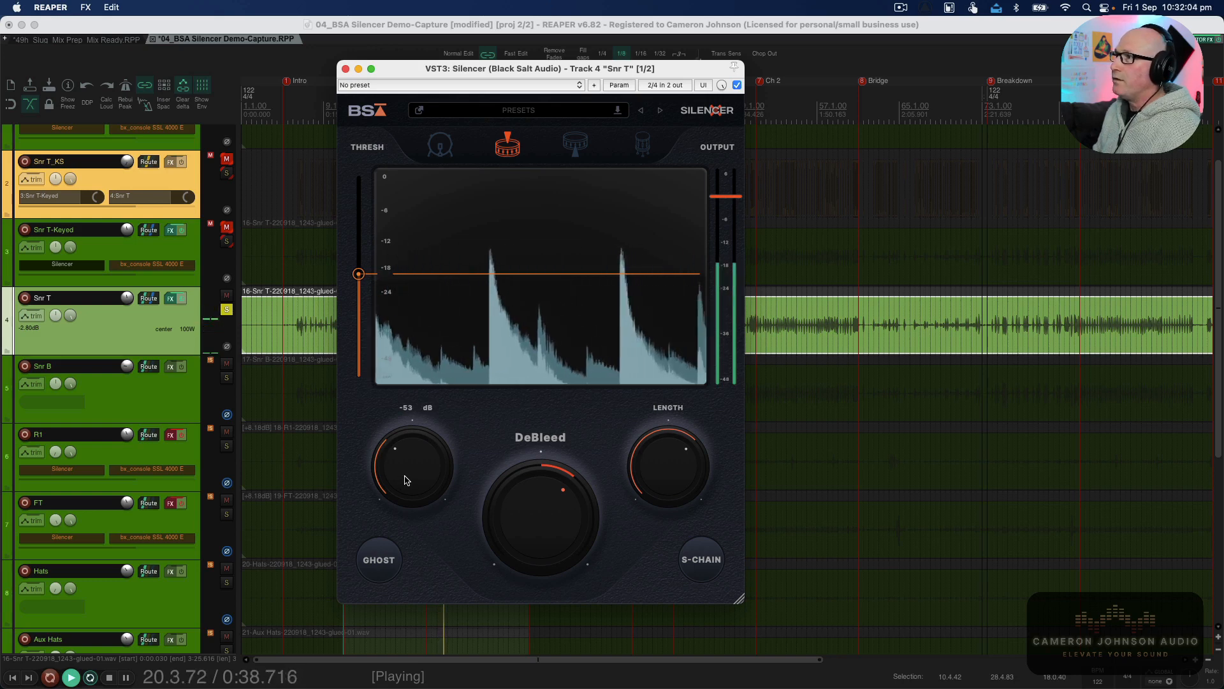
pyautogui.moveTo(409, 458); pyautogui.dragTo(410, 422)
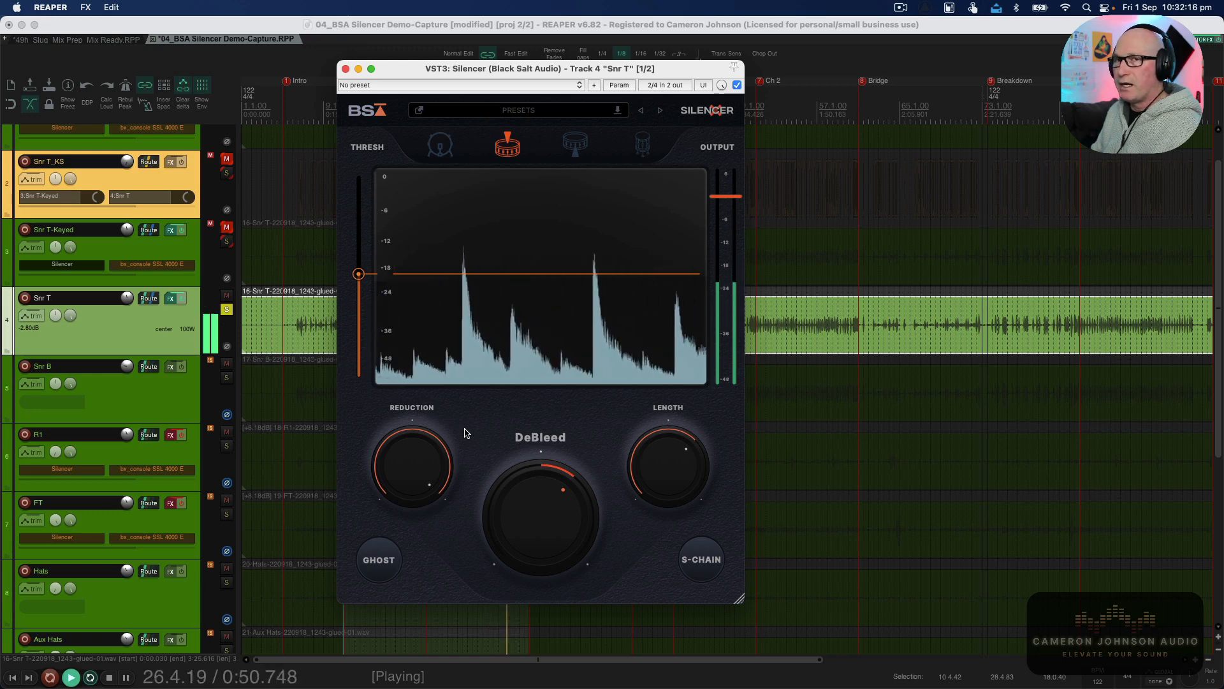
pyautogui.moveTo(425, 459)
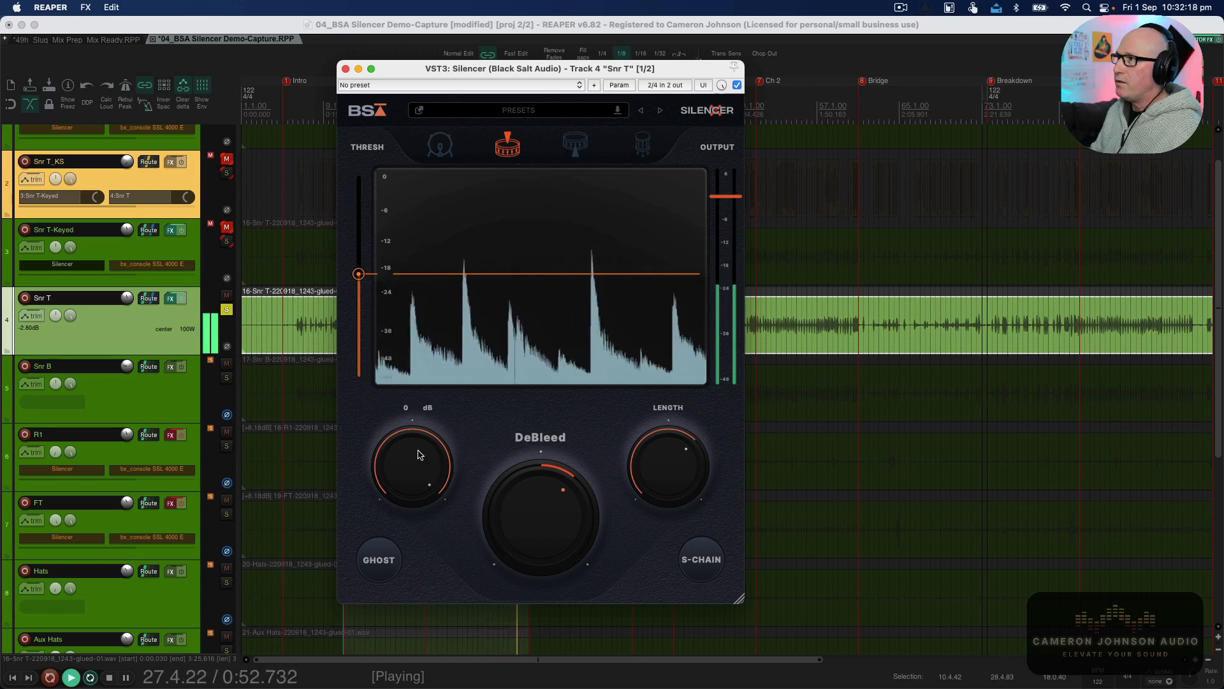
pyautogui.moveTo(424, 458); pyautogui.dragTo(443, 630)
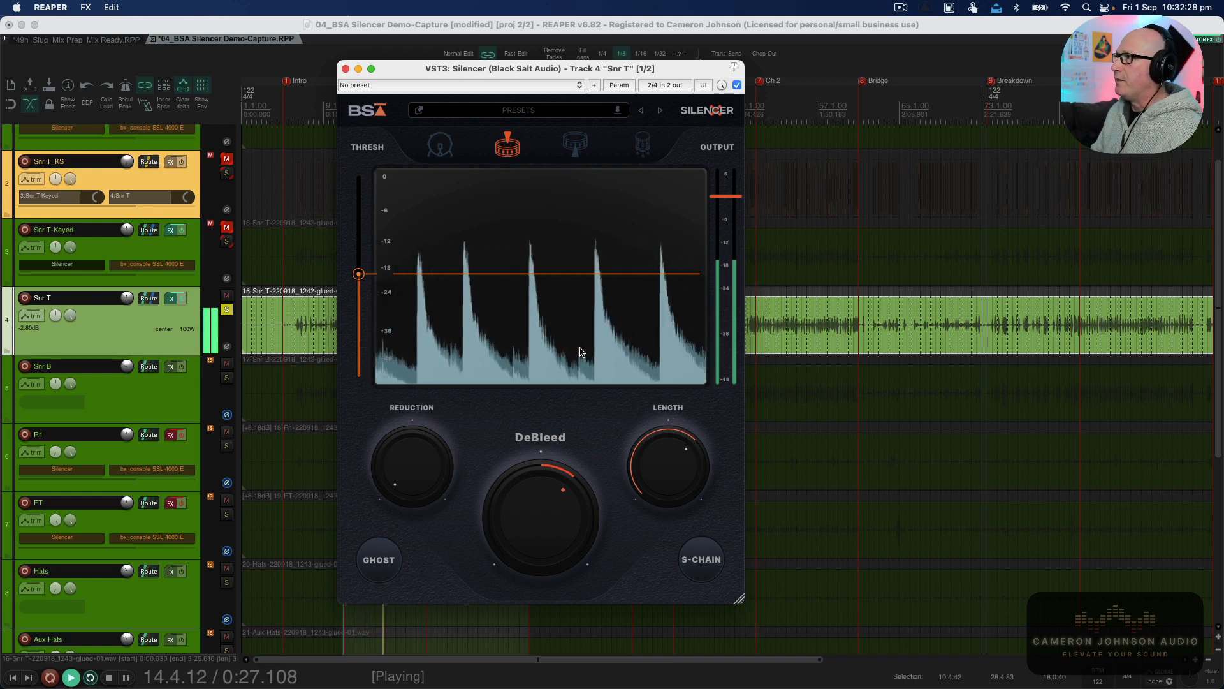
# Adjust the DeBleed amount on the snare top's Silencer.
pyautogui.moveTo(396, 470)
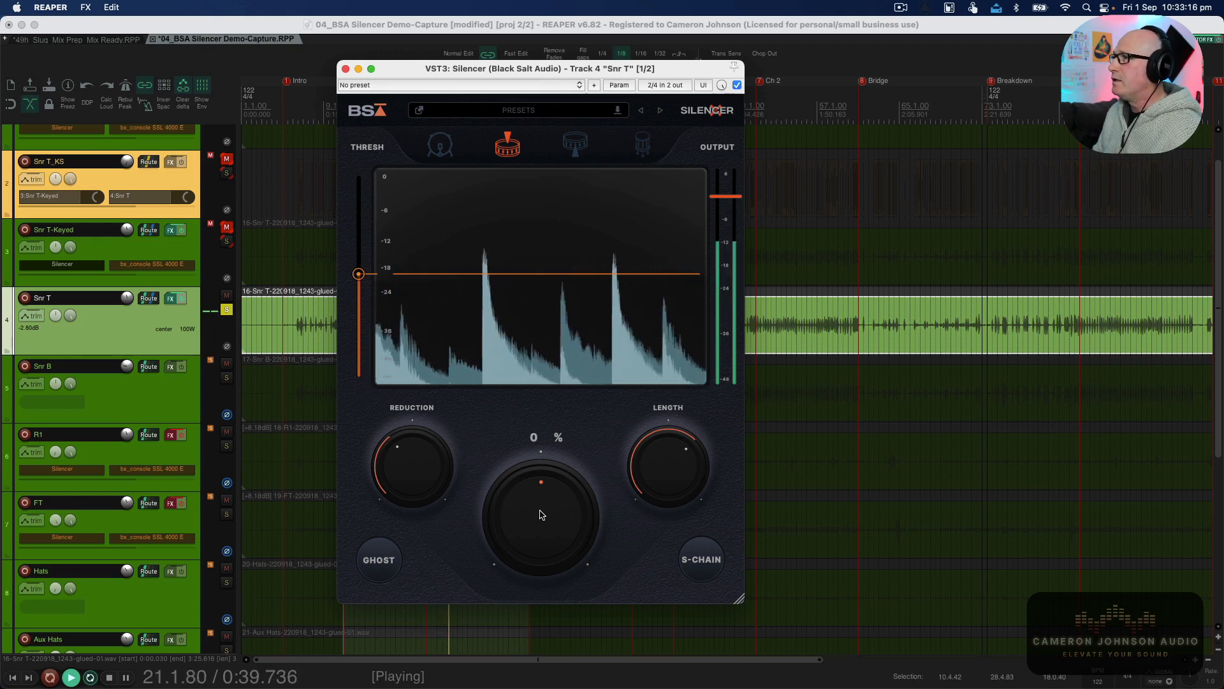
pyautogui.scroll(3, 543, 515)
pyautogui.scroll(8, 543, 515)
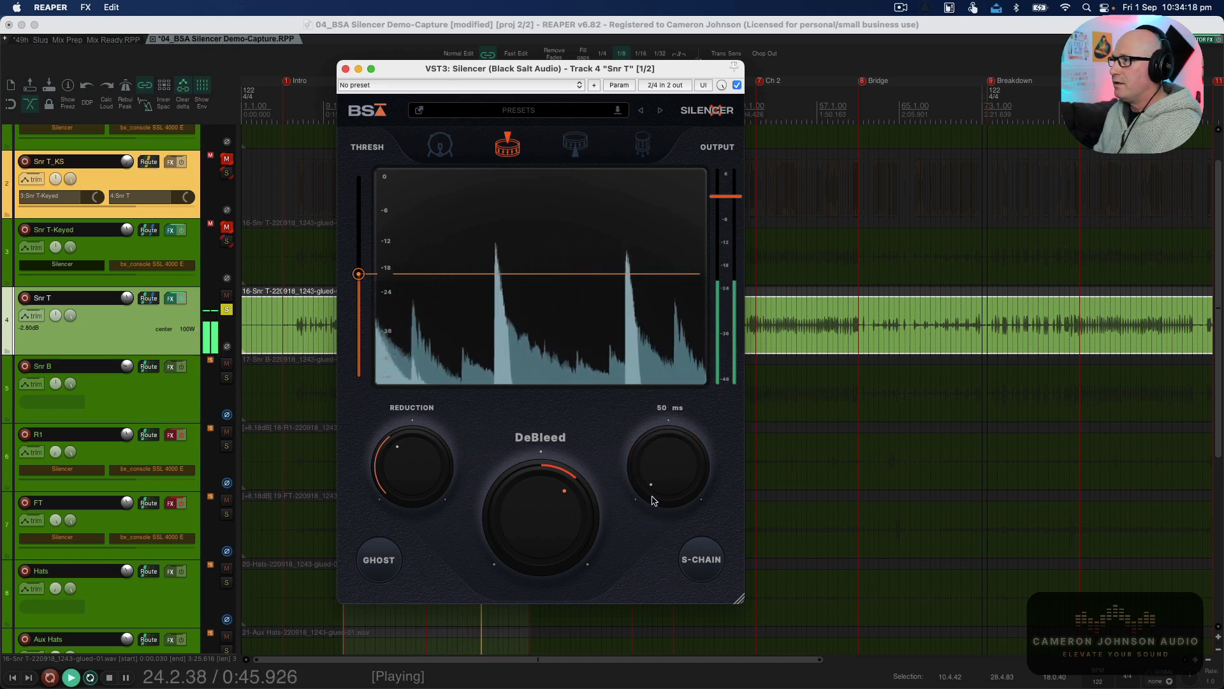
# Increase the Silencer's Length setting on the snare top.
pyautogui.moveTo(642, 493); pyautogui.dragTo(646, 450)
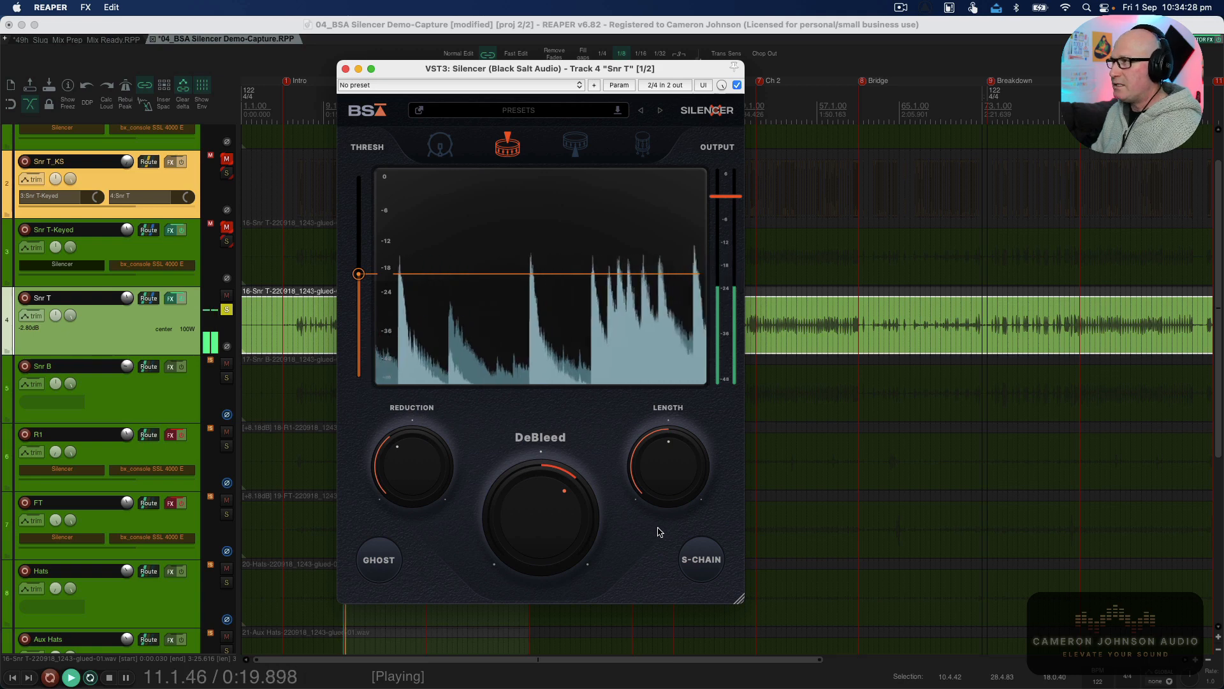
pyautogui.moveTo(666, 473); pyautogui.dragTo(668, 466)
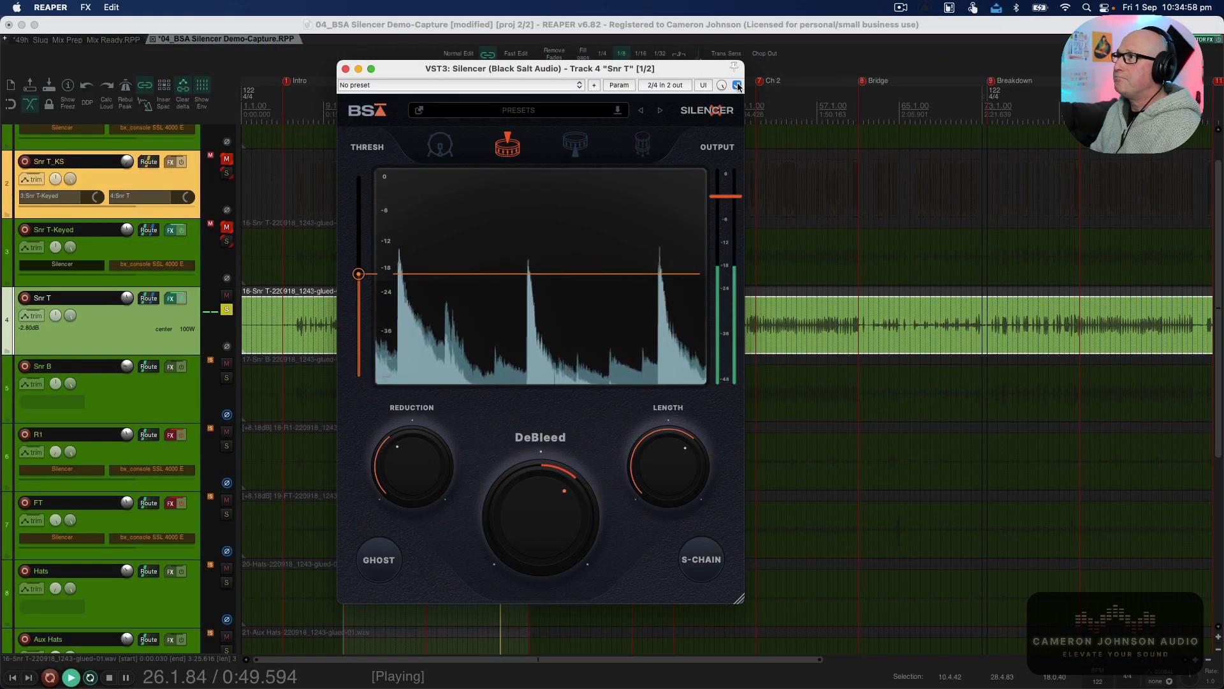
# Toggle the Silencer bypass off and on to compare, and stop playback.
pyautogui.click(738, 85)
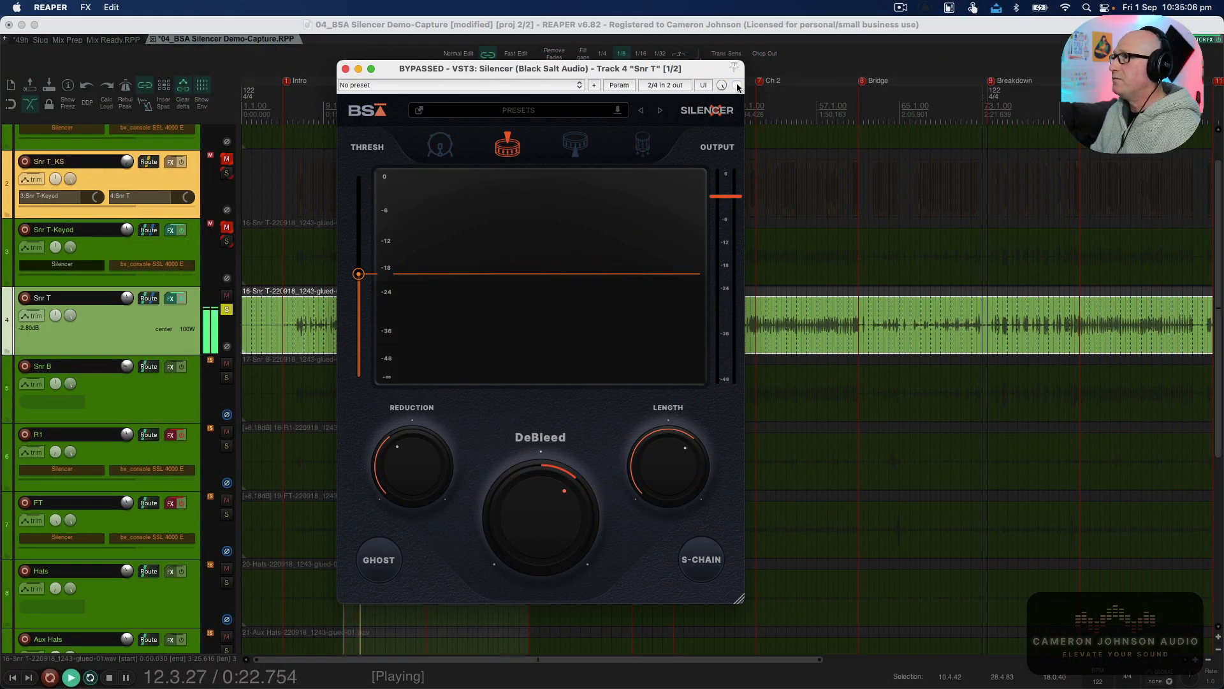
pyautogui.click(737, 85)
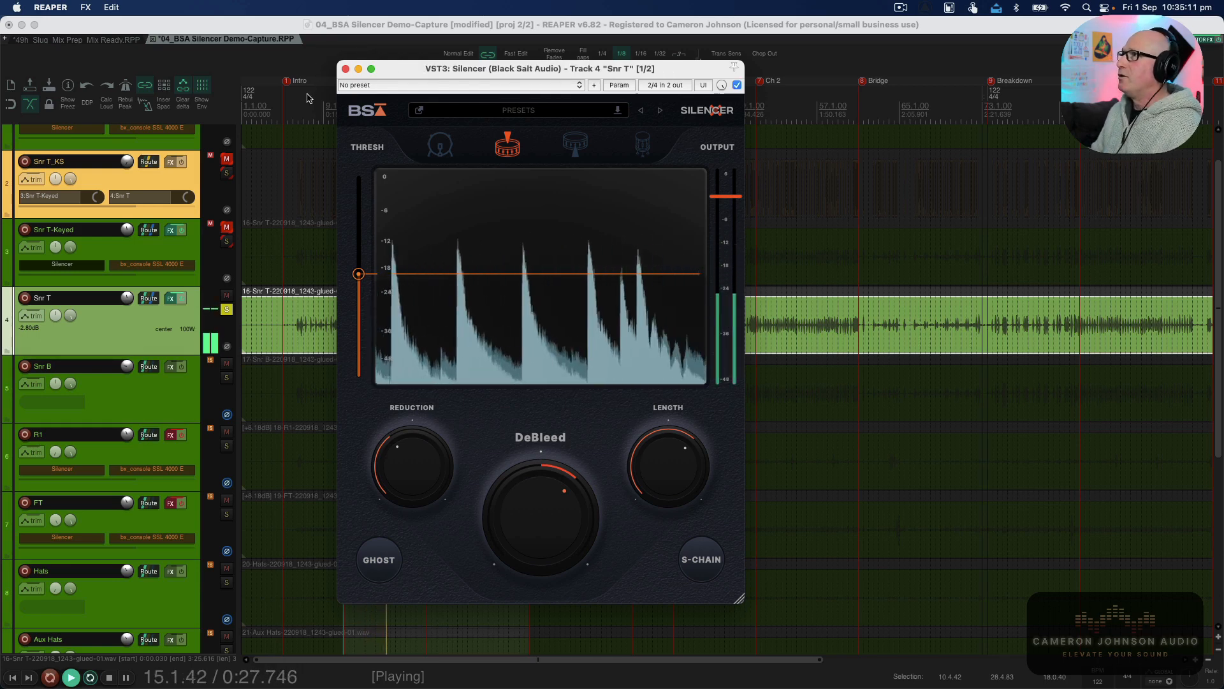
pyautogui.press('space')
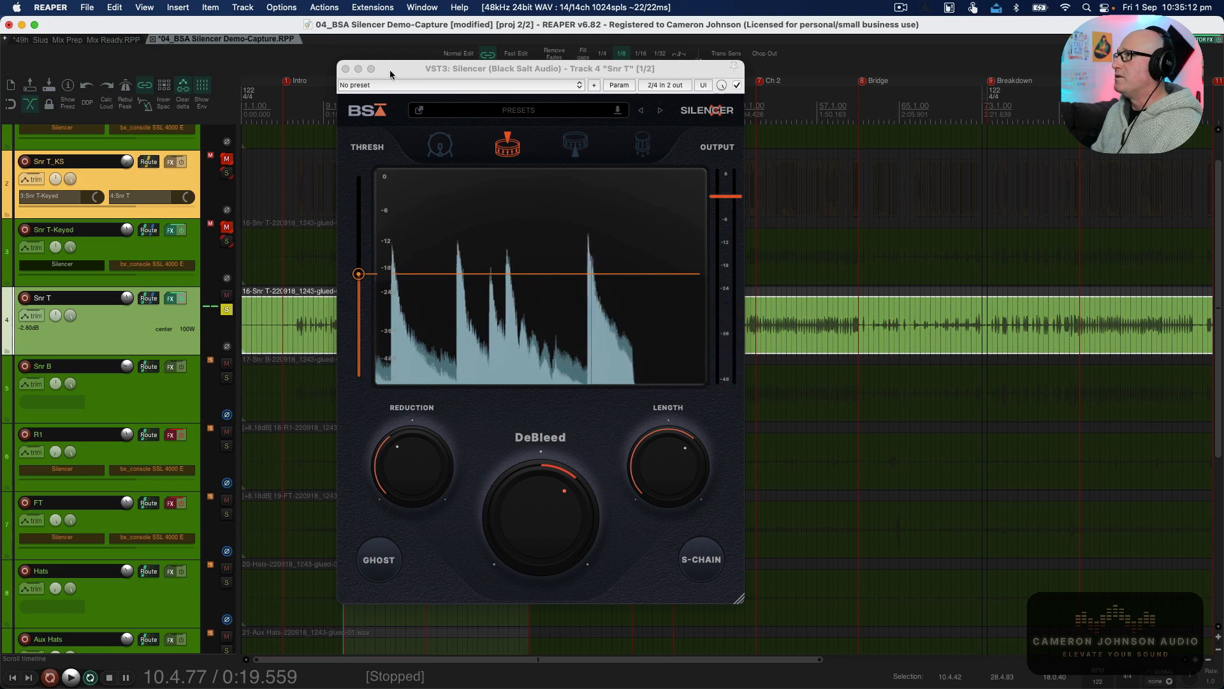
# Close the plugin window and move the solo from Snr T to the Kick track.
pyautogui.click(345, 69)
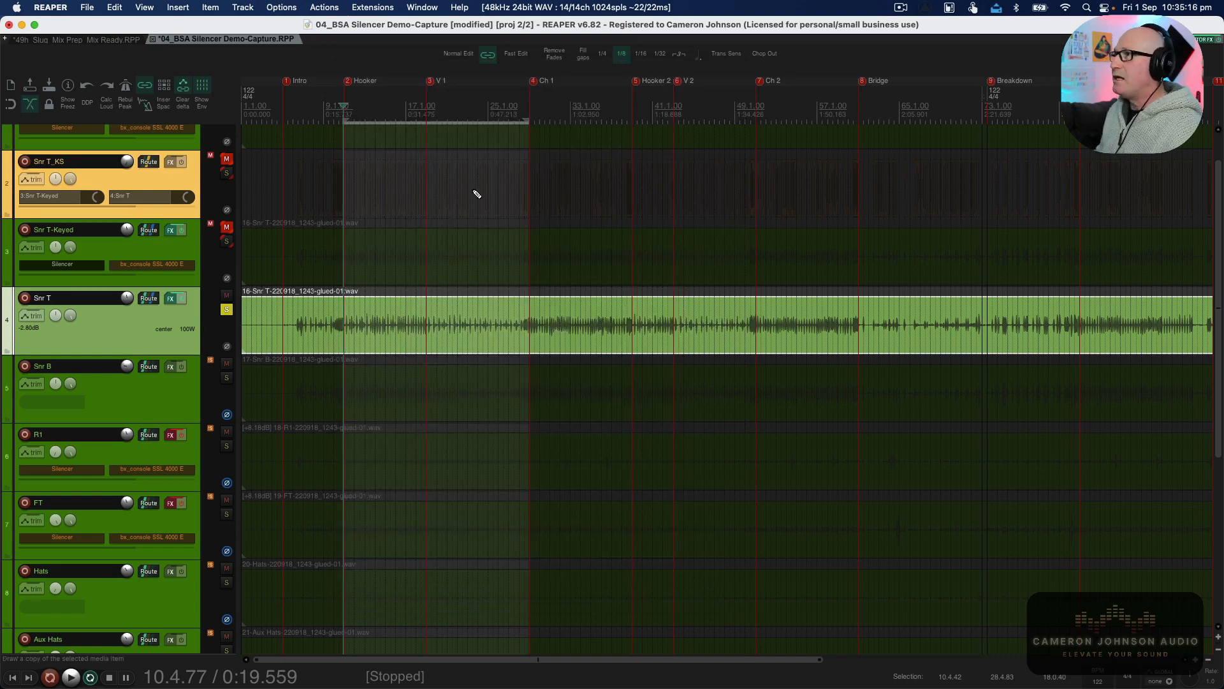
pyautogui.press('super+m')
pyautogui.click(291, 346)
pyautogui.click(122, 346)
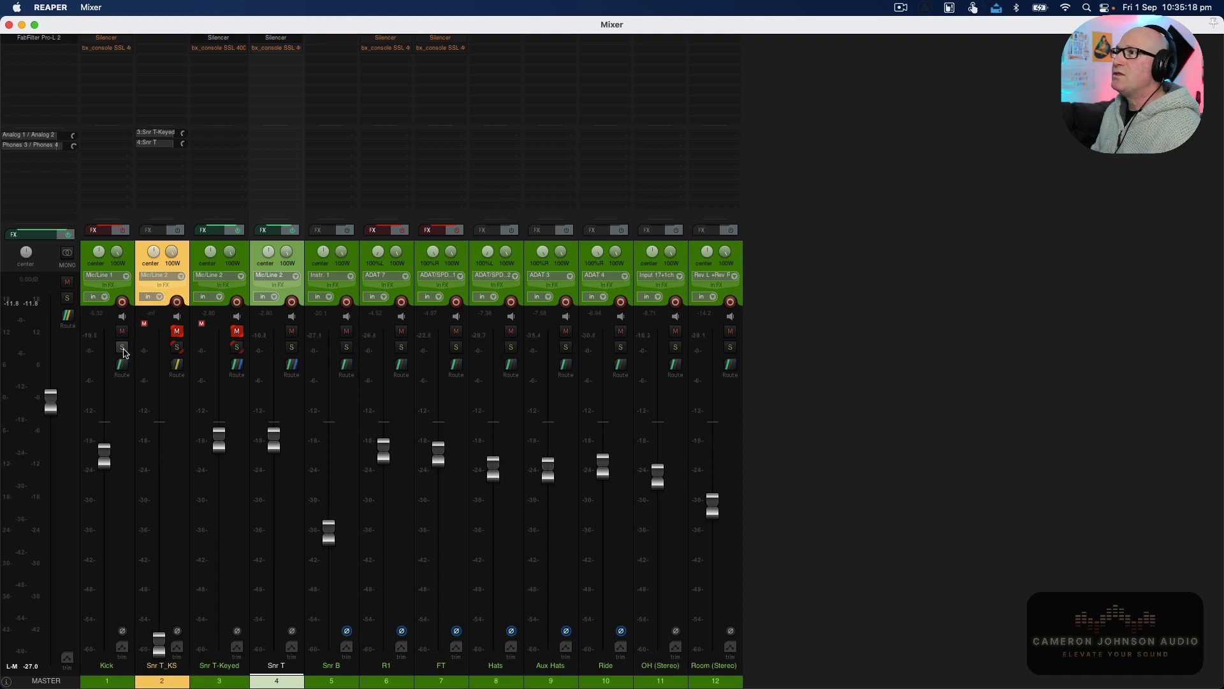
# Open the Silencer on the Kick track and enable it.
pyautogui.click(121, 232)
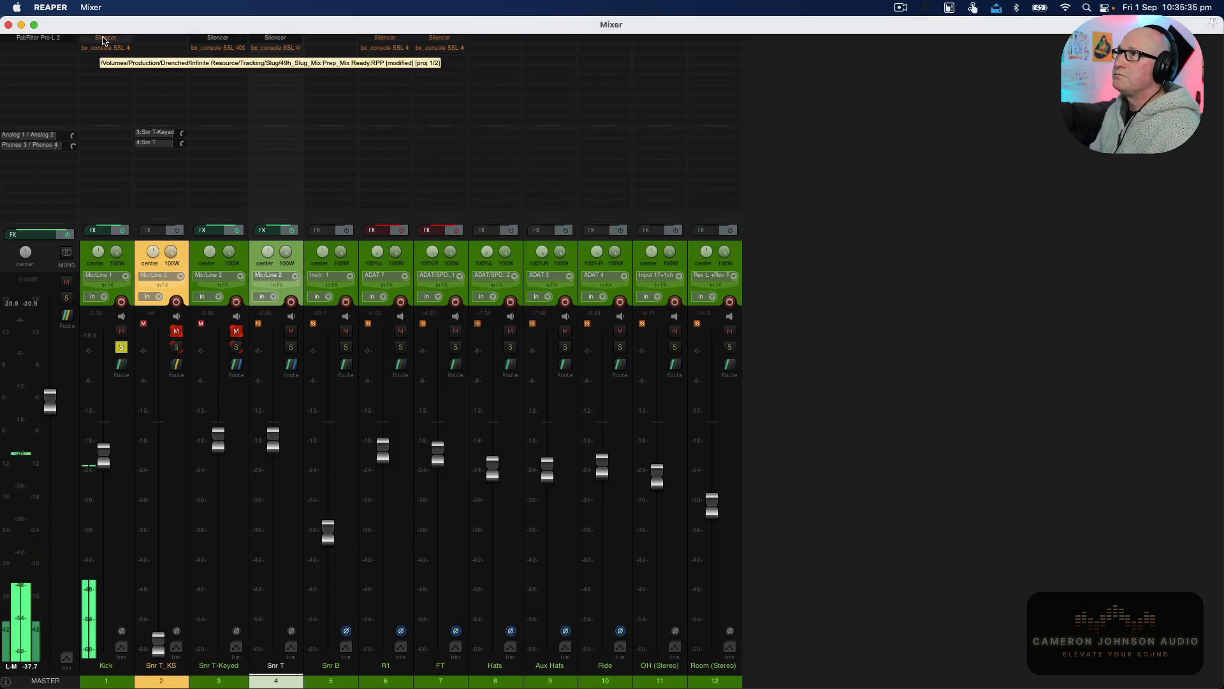
pyautogui.click(104, 38)
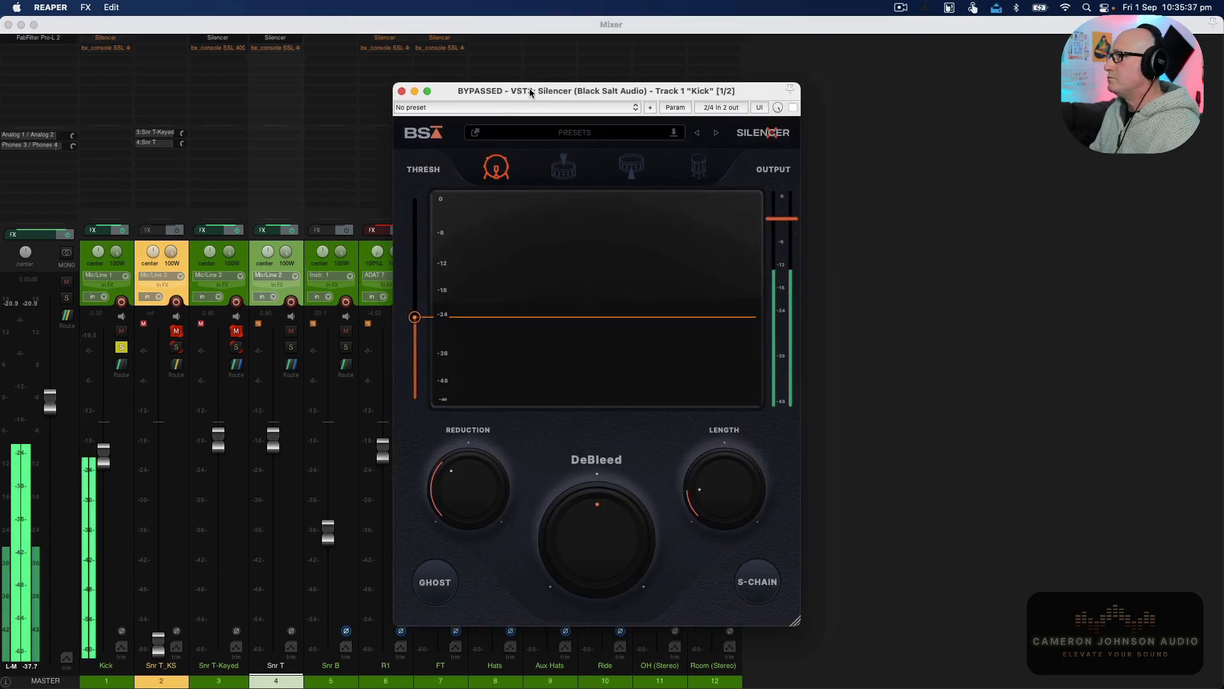
pyautogui.moveTo(530, 90); pyautogui.dragTo(493, 87)
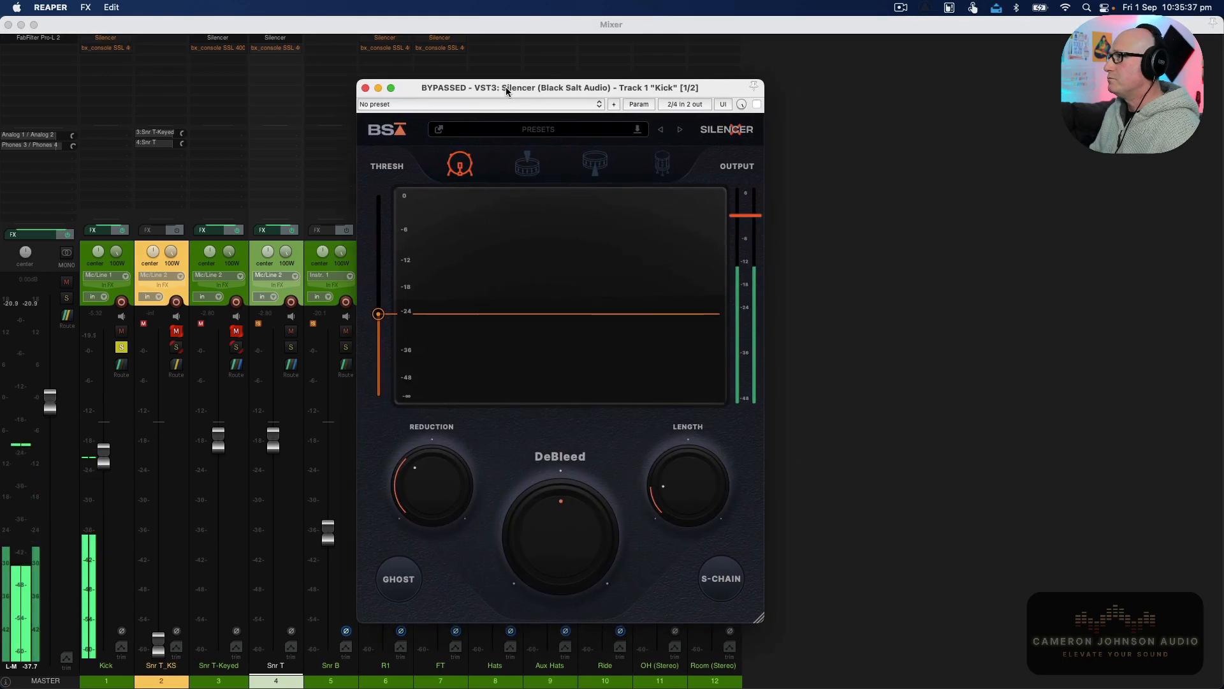
pyautogui.click(757, 105)
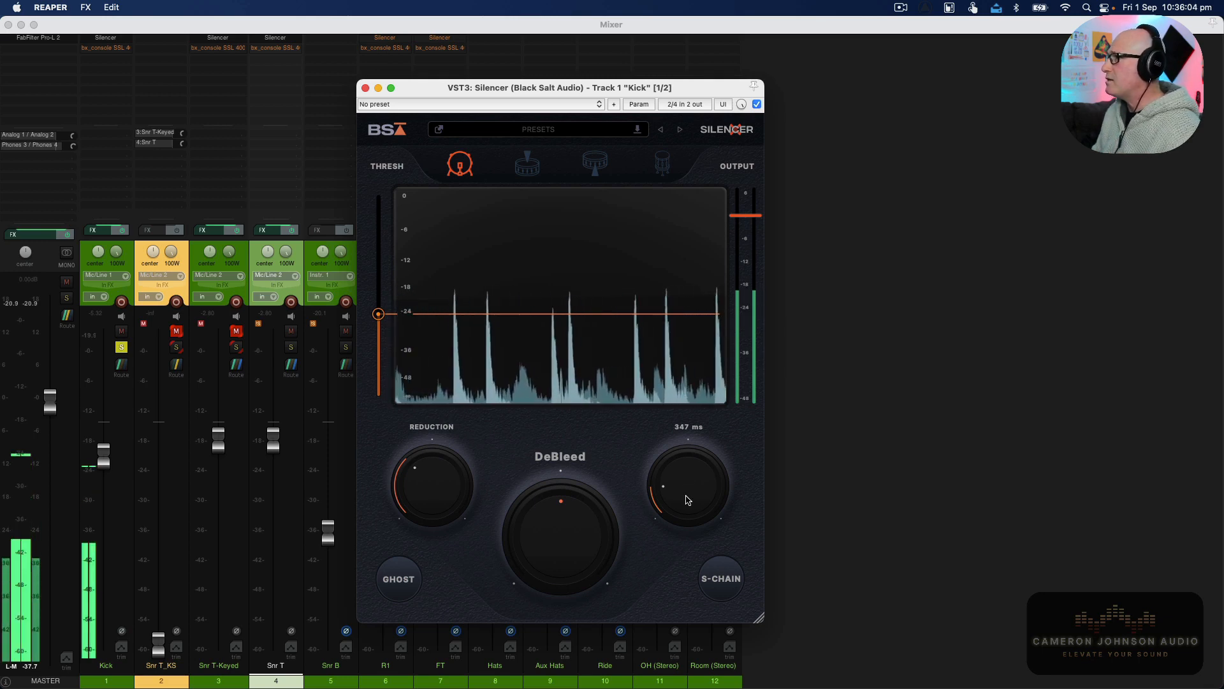
# Lower the kick Silencer's Length setting and unsolo the Kick track.
pyautogui.moveTo(690, 469); pyautogui.dragTo(684, 482)
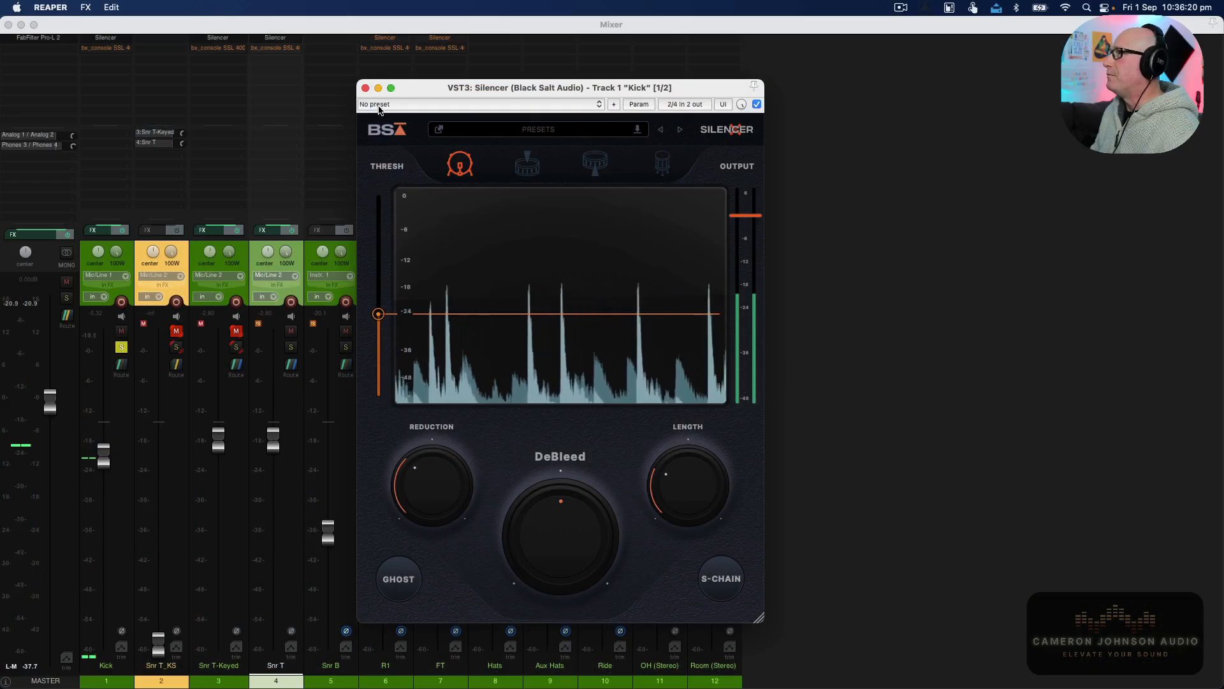
pyautogui.click(121, 346)
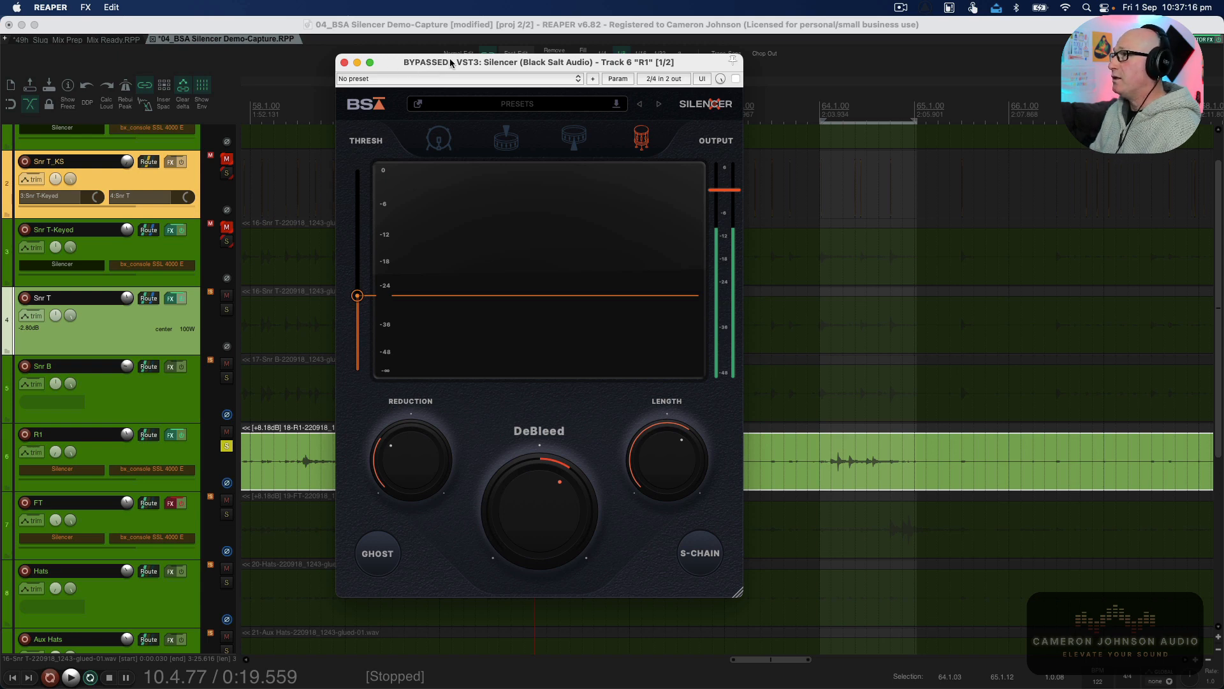
# Play the session and compare the R1 Silencer enabled and bypassed, nudging its threshold slightly.
pyautogui.press('space')
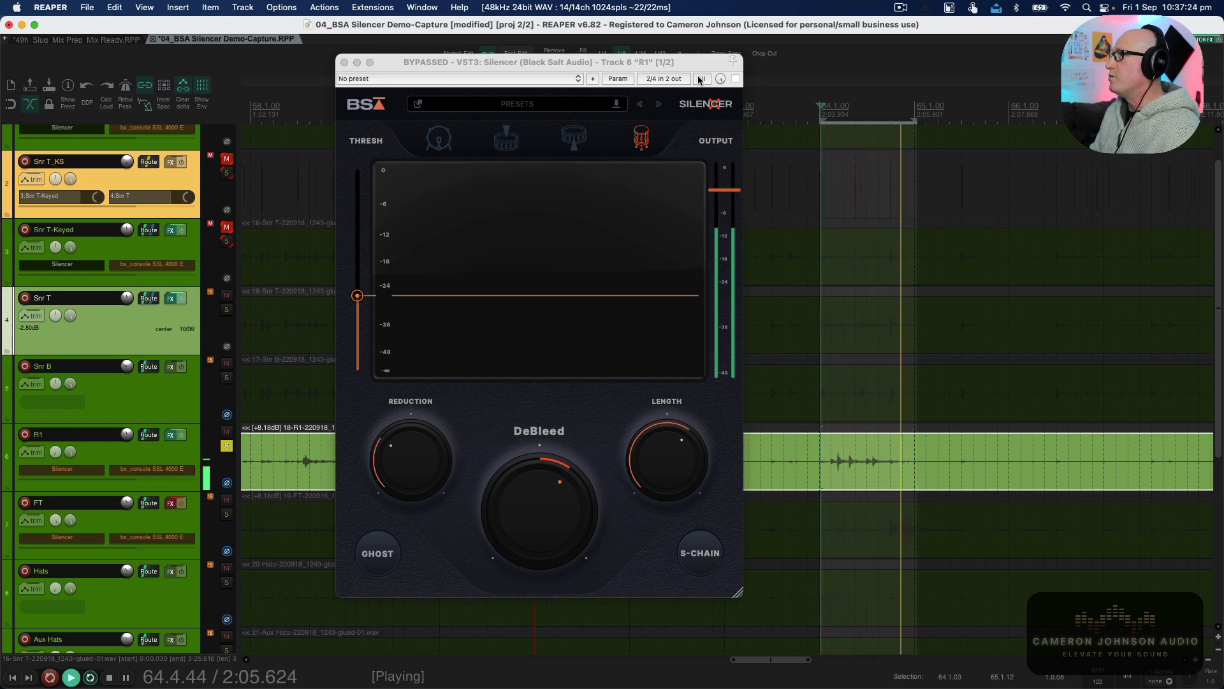
pyautogui.click(735, 78)
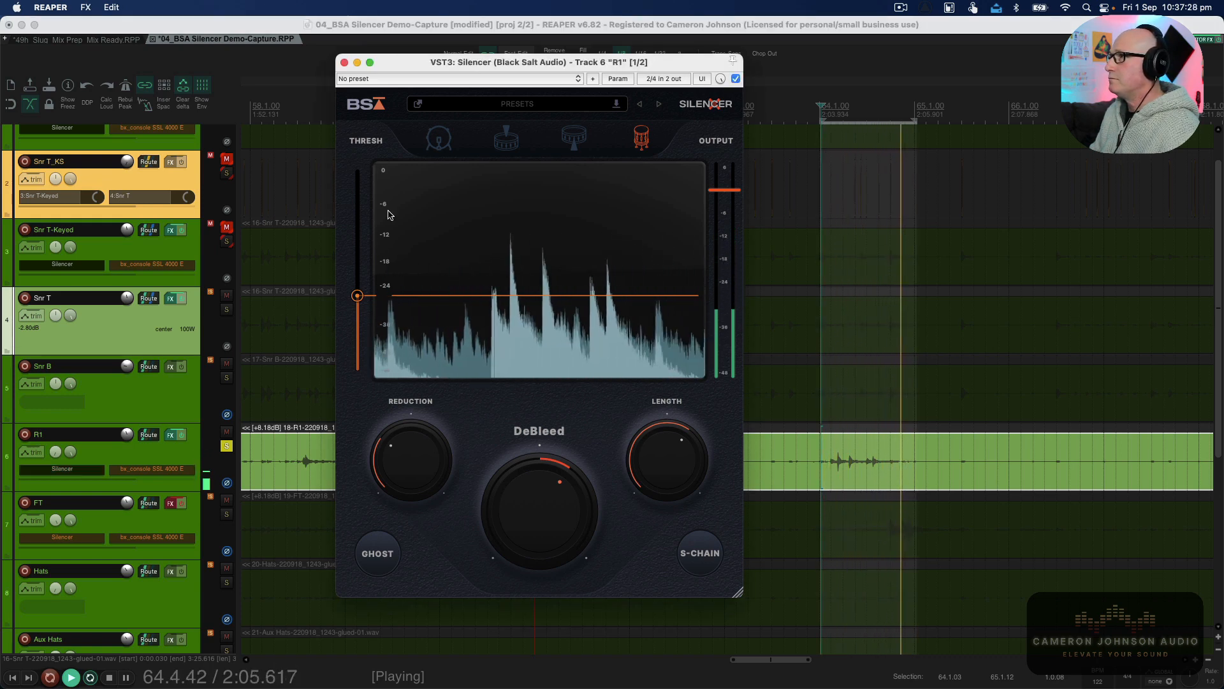
pyautogui.moveTo(357, 295); pyautogui.dragTo(357, 293)
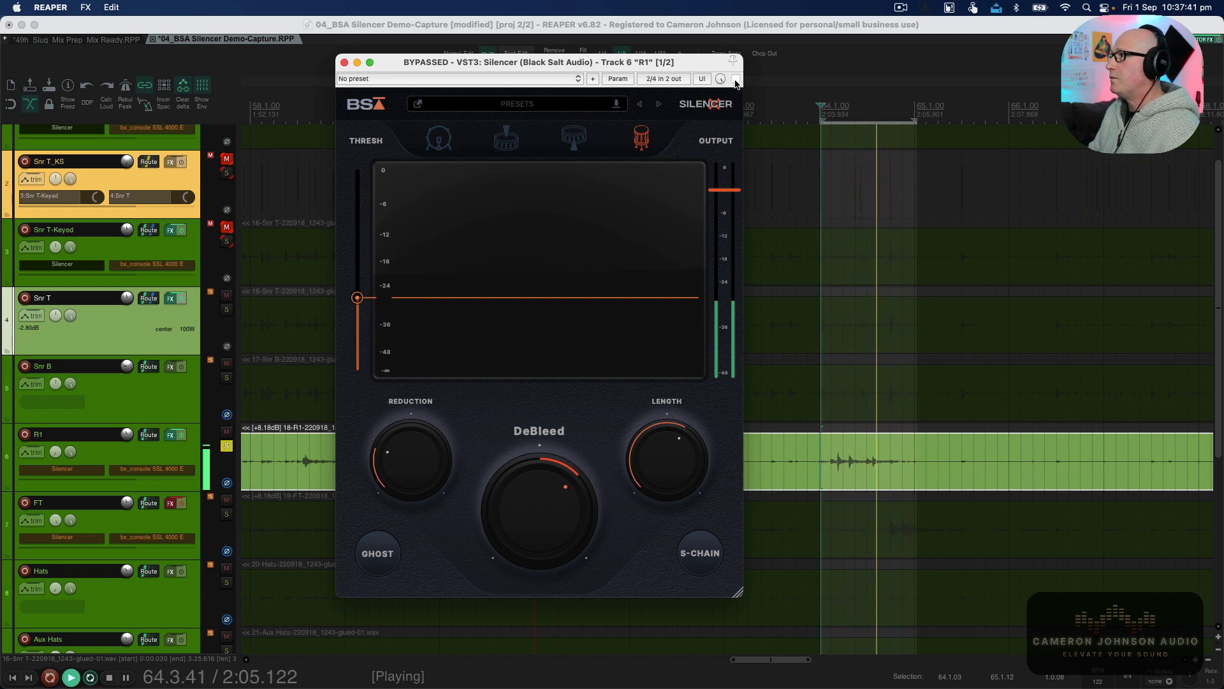
pyautogui.click(736, 79)
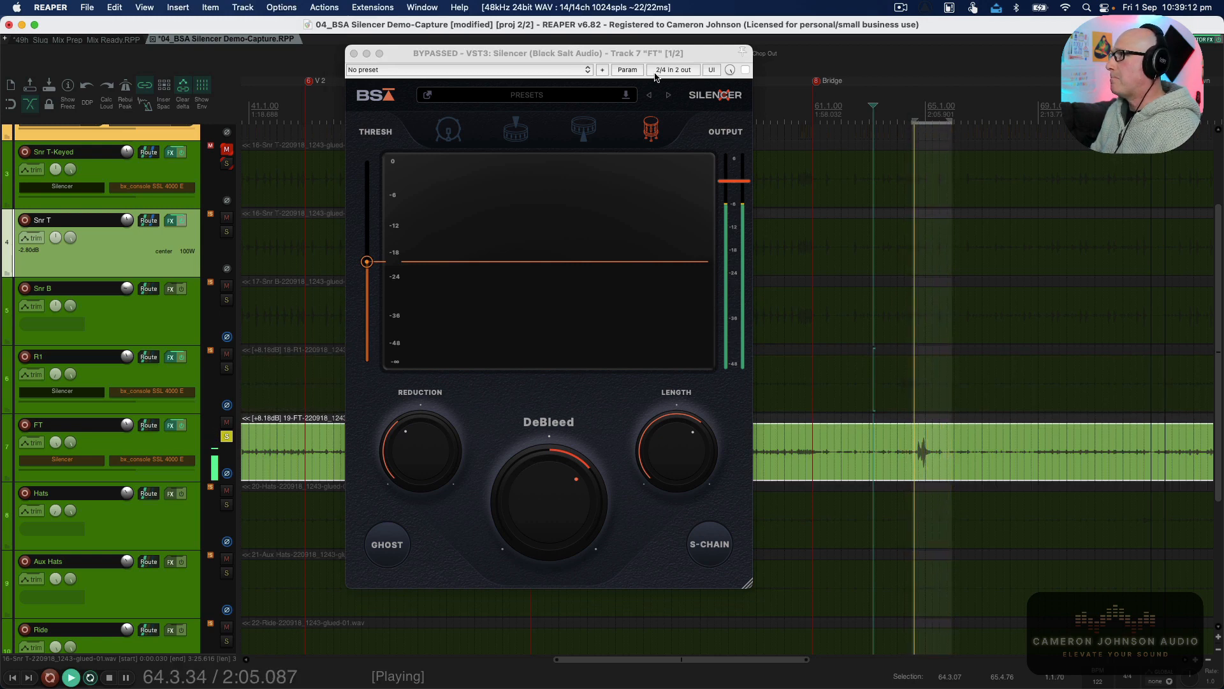
# Enable the Silencer on the FT track while playback continues.
pyautogui.click(746, 70)
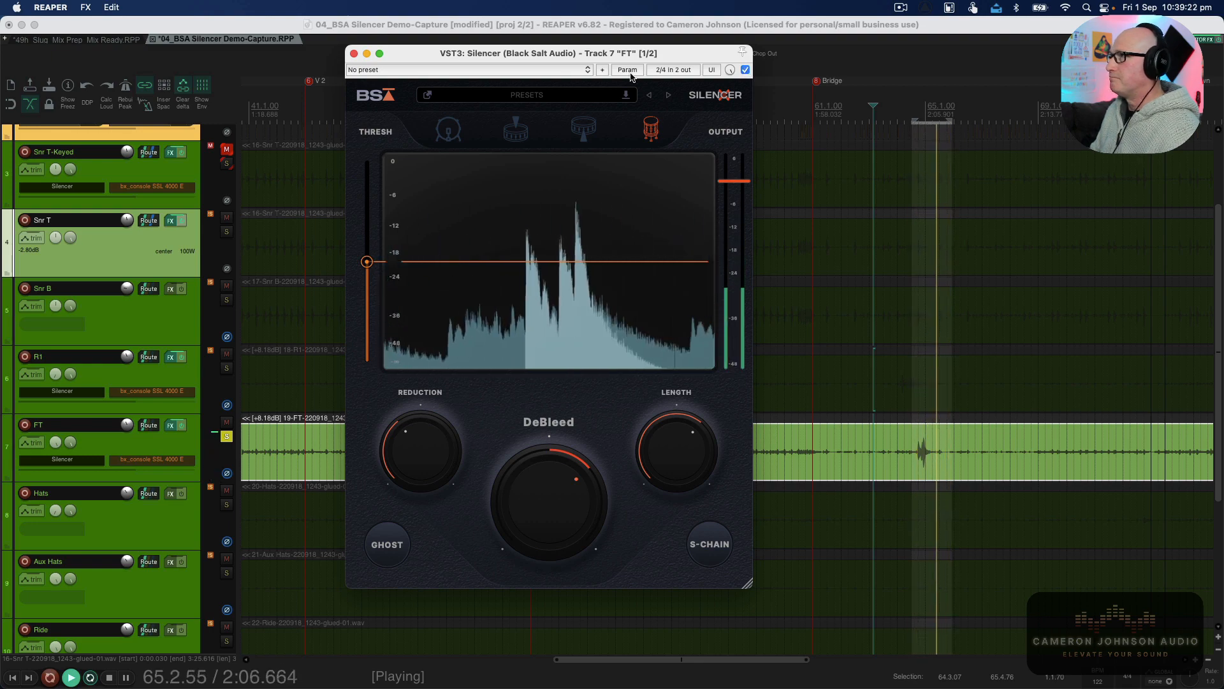
pyautogui.click(829, 105)
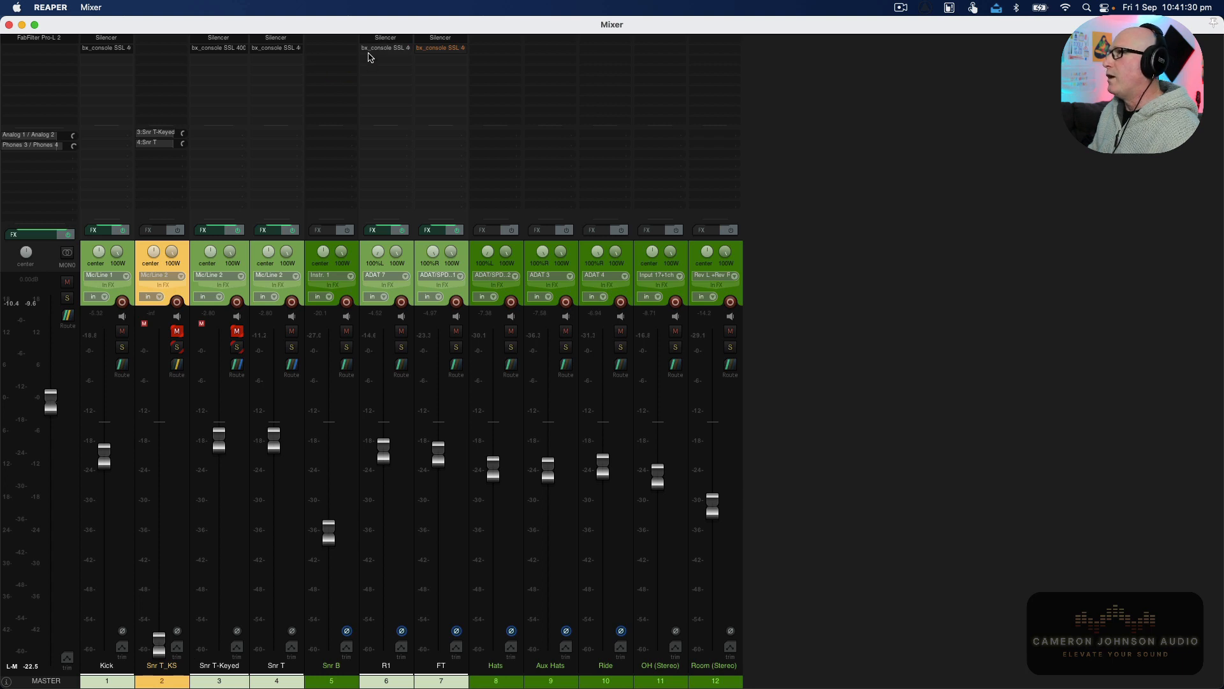
# Solo the Snr T track in the mixer.
pyautogui.click(293, 348)
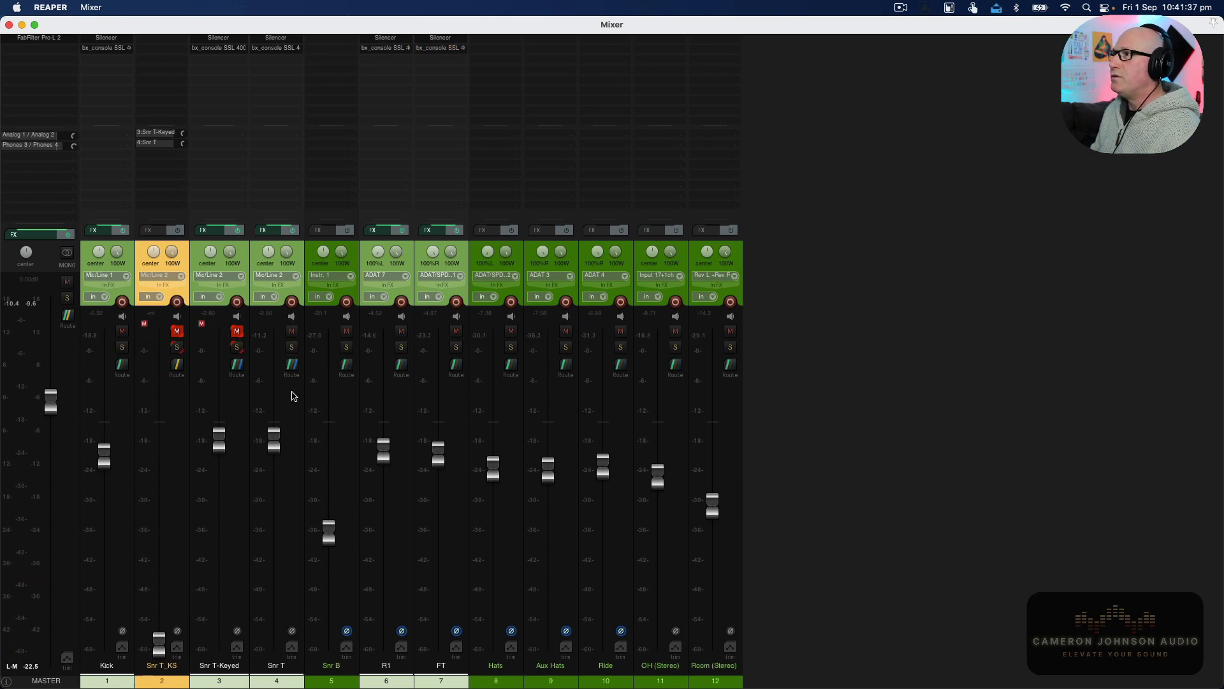
pyautogui.keyDown('super'); pyautogui.click(296, 446); pyautogui.keyUp('super')
pyautogui.click(295, 446)
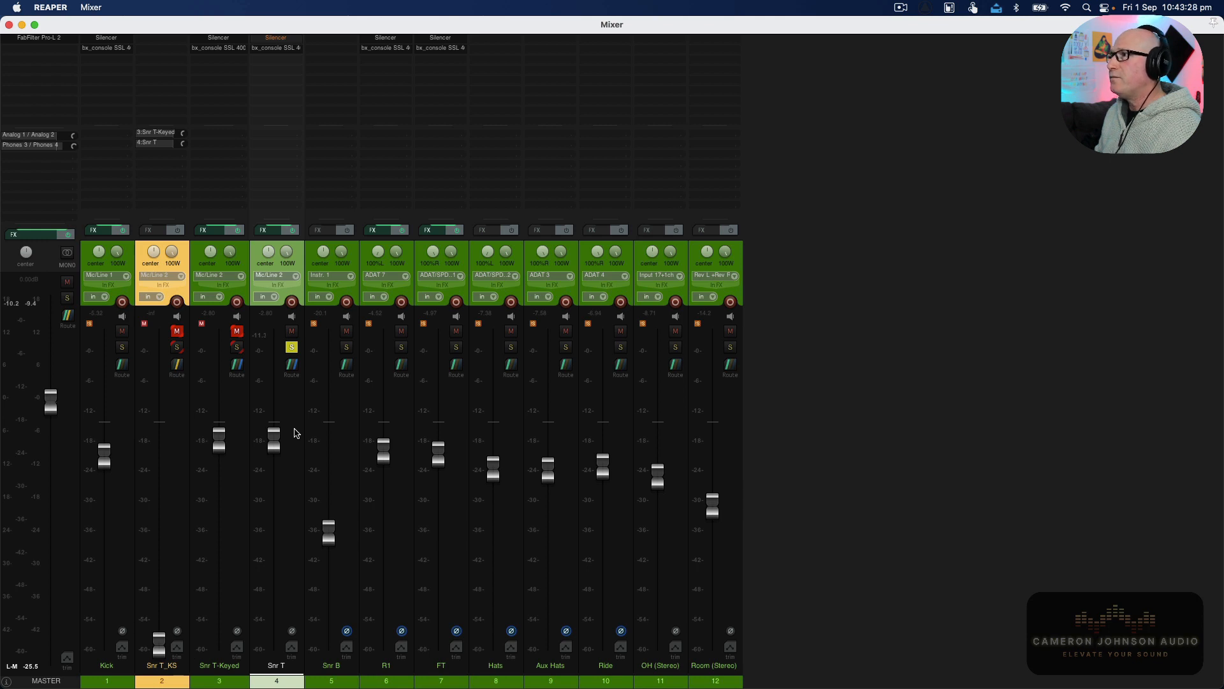
# Open the Silencer on the Snr T track and reposition its window.
pyautogui.click(277, 41)
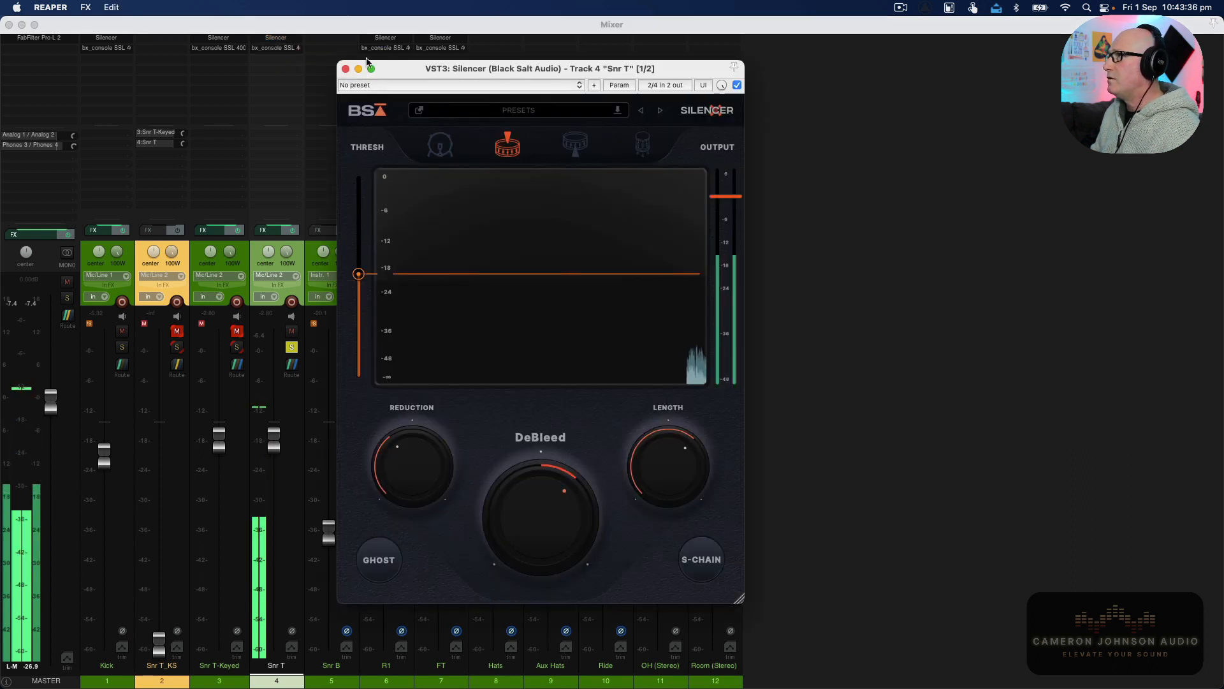
pyautogui.moveTo(366, 62); pyautogui.dragTo(403, 60)
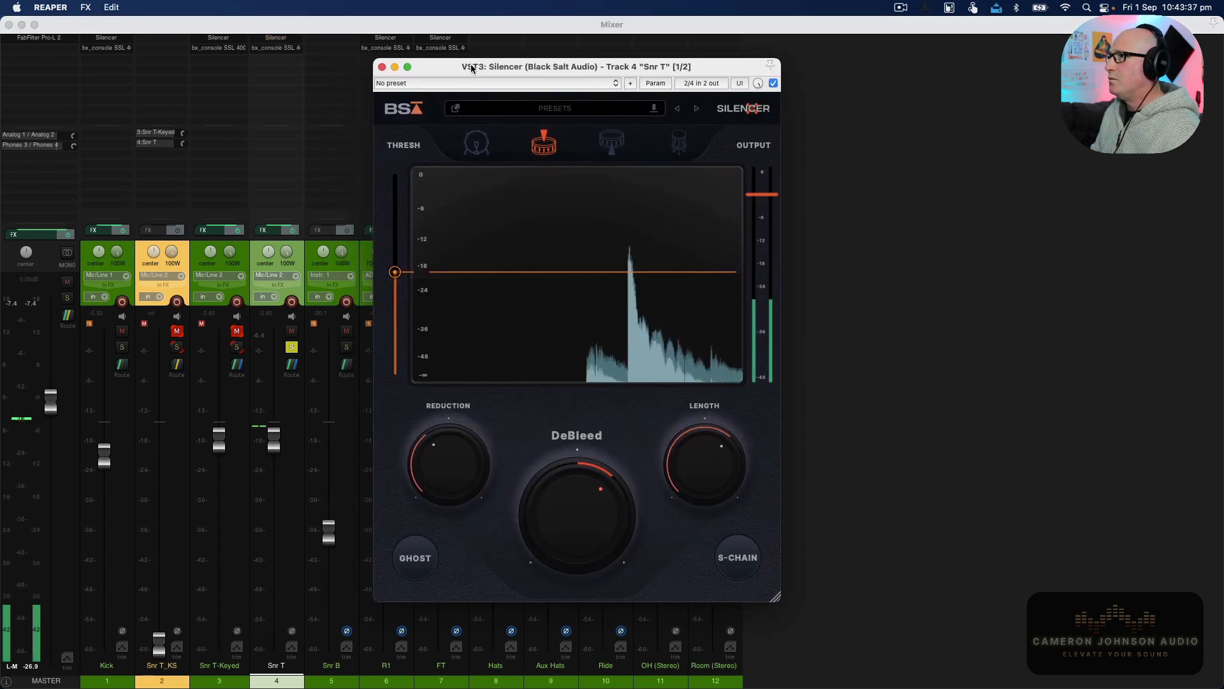
pyautogui.click(276, 51)
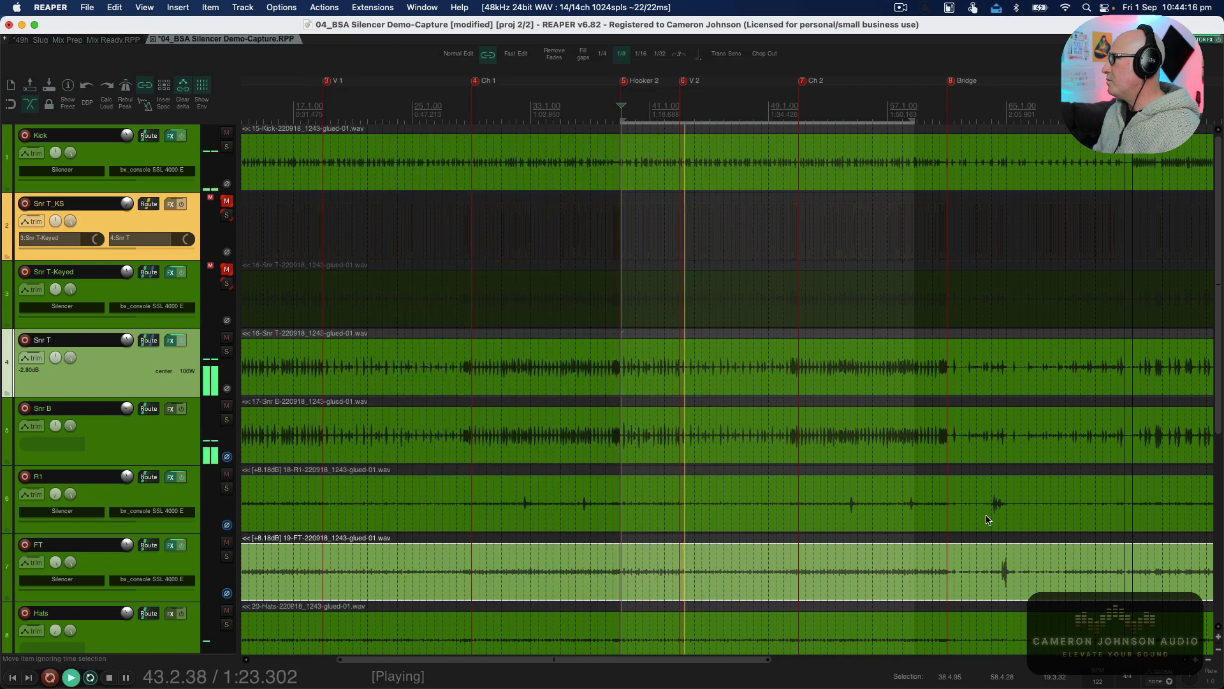
pyautogui.click(981, 514)
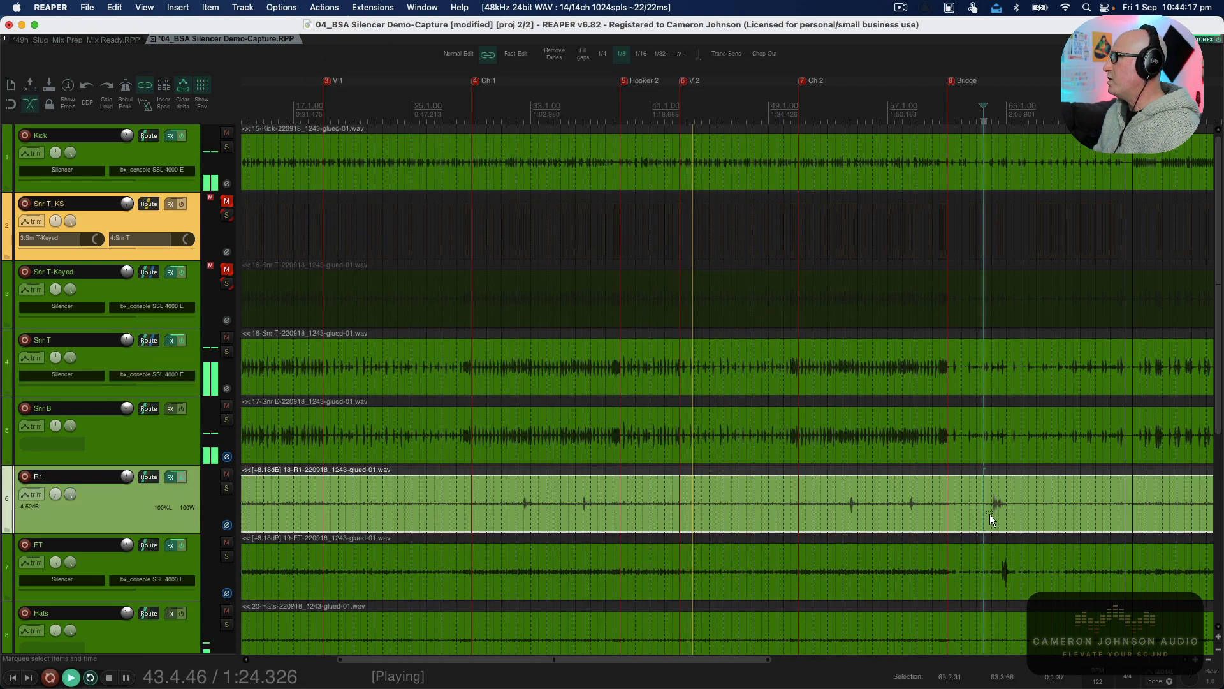
pyautogui.moveTo(990, 514); pyautogui.dragTo(1023, 514)
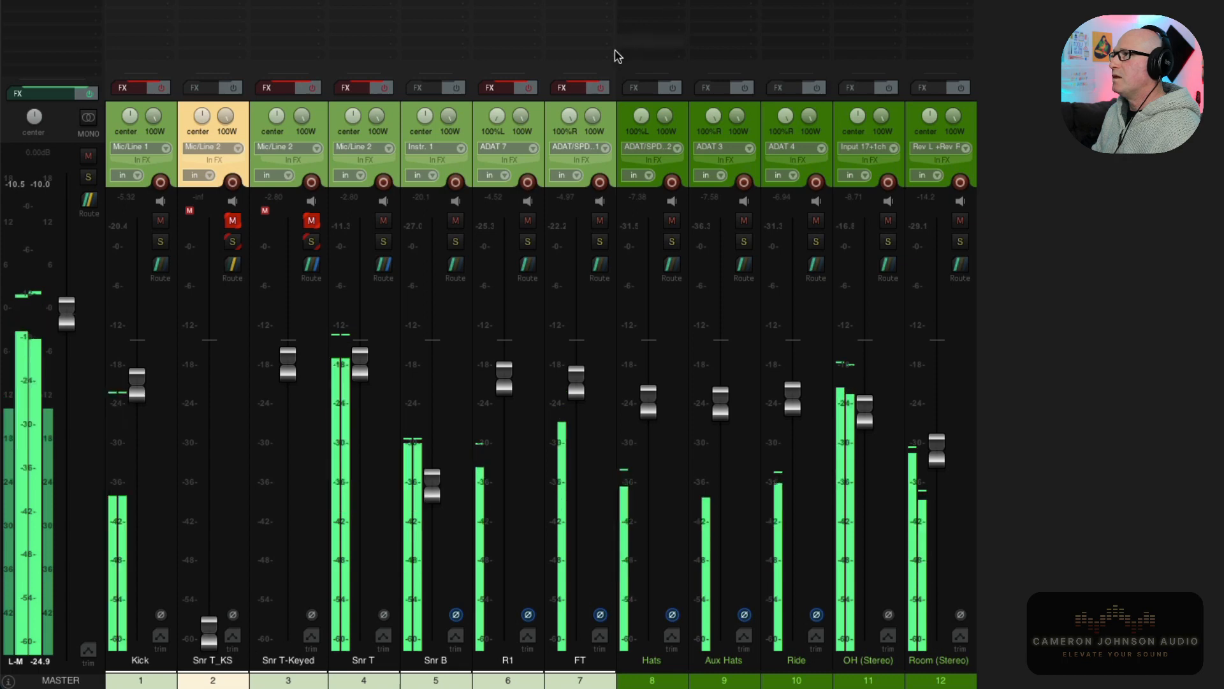
# Toggle the drum tracks' FX on and off to compare the gated and ungated sound.
pyautogui.click(599, 89)
pyautogui.click(599, 89)
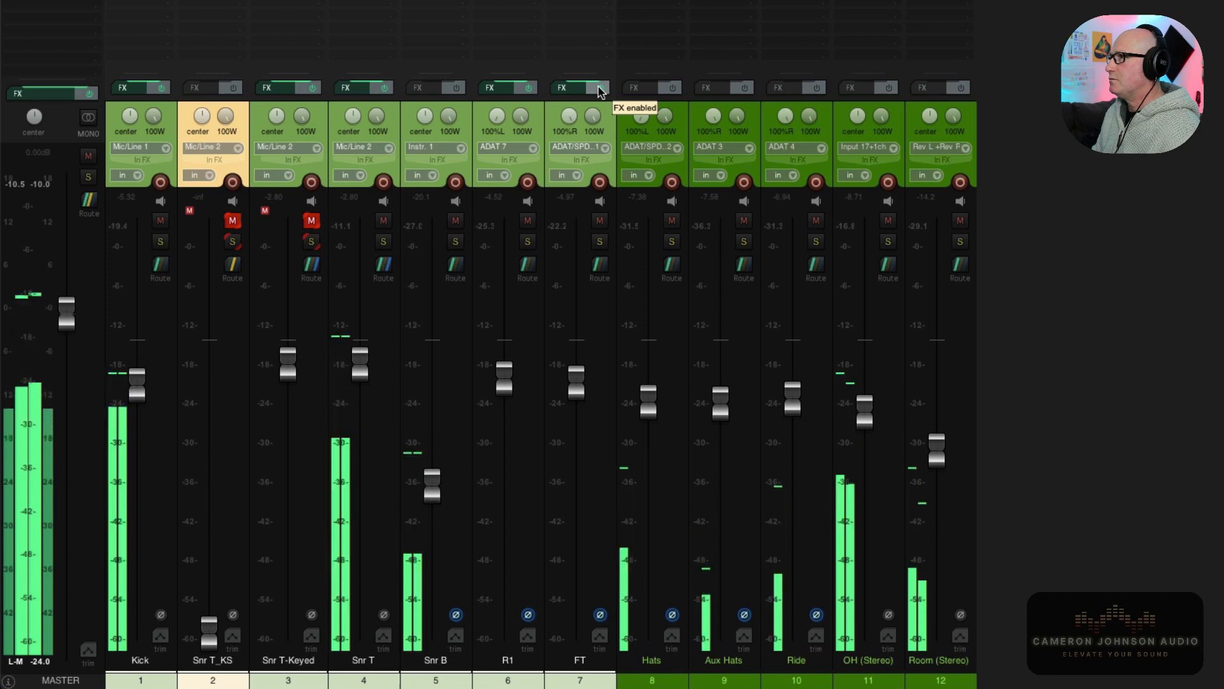
pyautogui.click(599, 90)
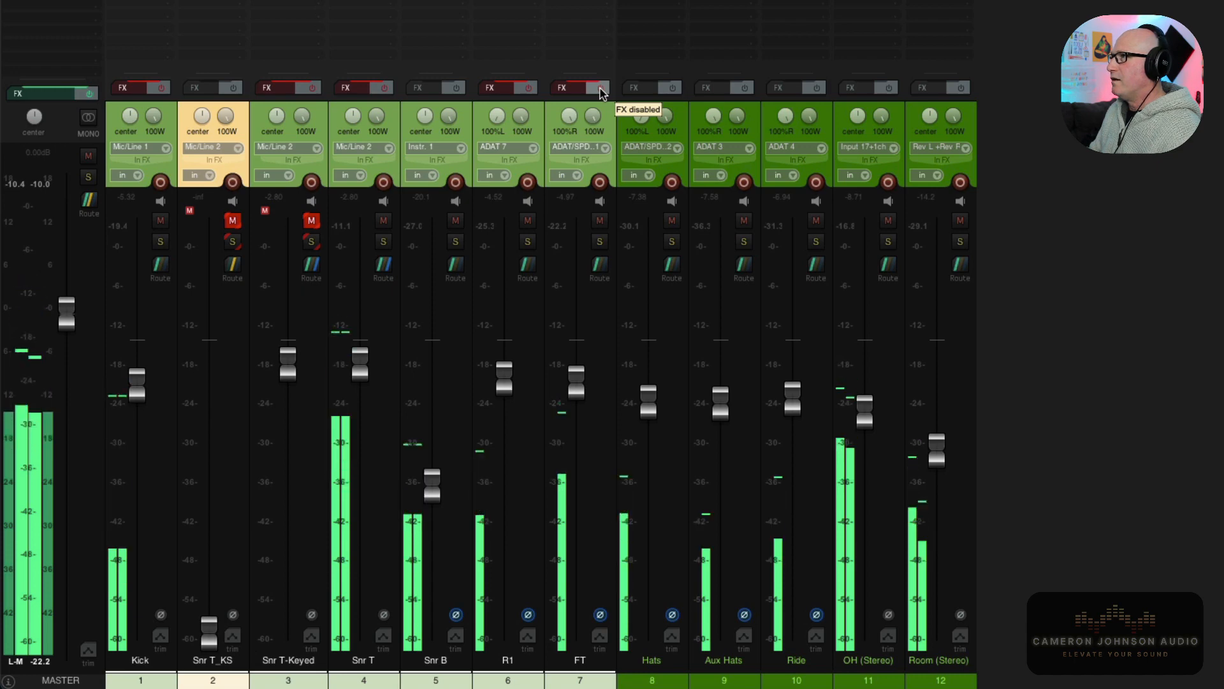
pyautogui.click(600, 89)
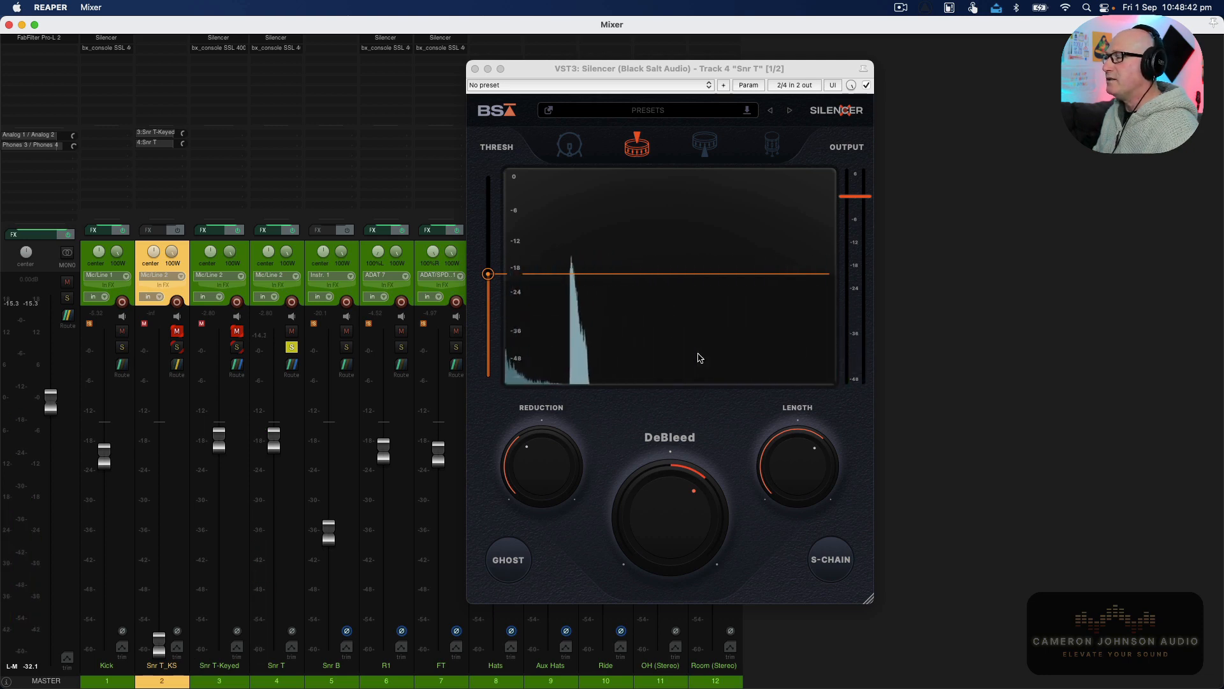
# Turn Ghost mode on in the Snr T Silencer, listen during playback, and turn it off again.
pyautogui.click(553, 535)
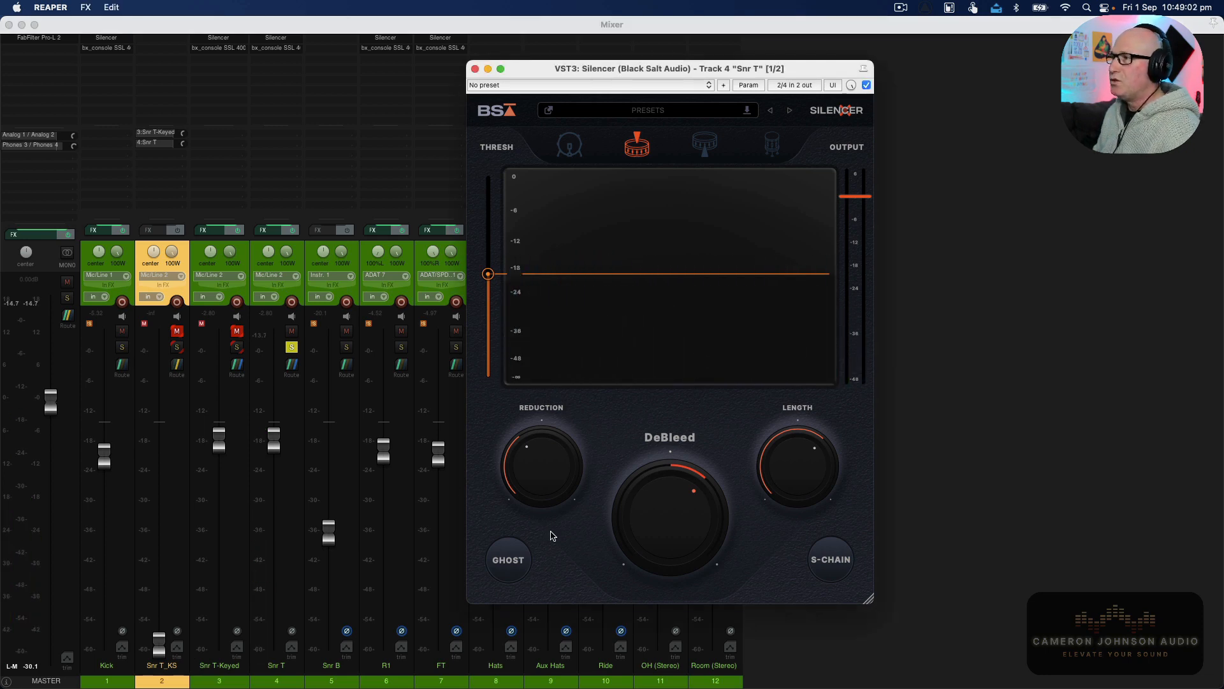
pyautogui.click(509, 560)
pyautogui.press('space')
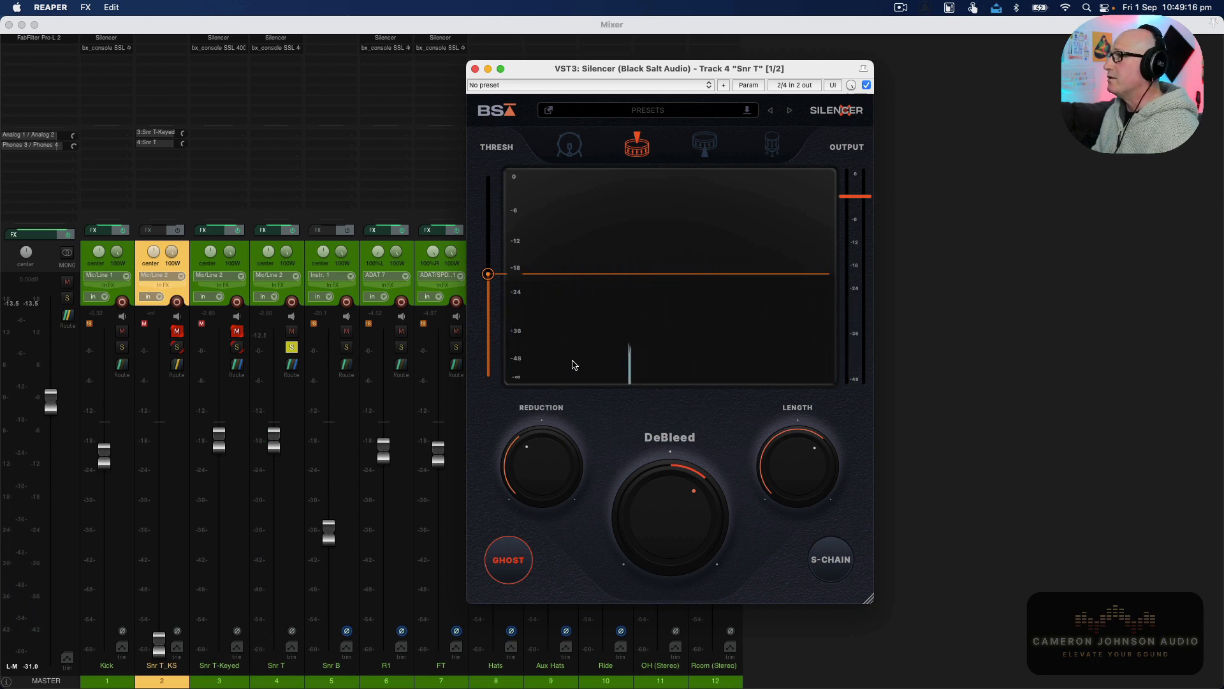
pyautogui.click(516, 561)
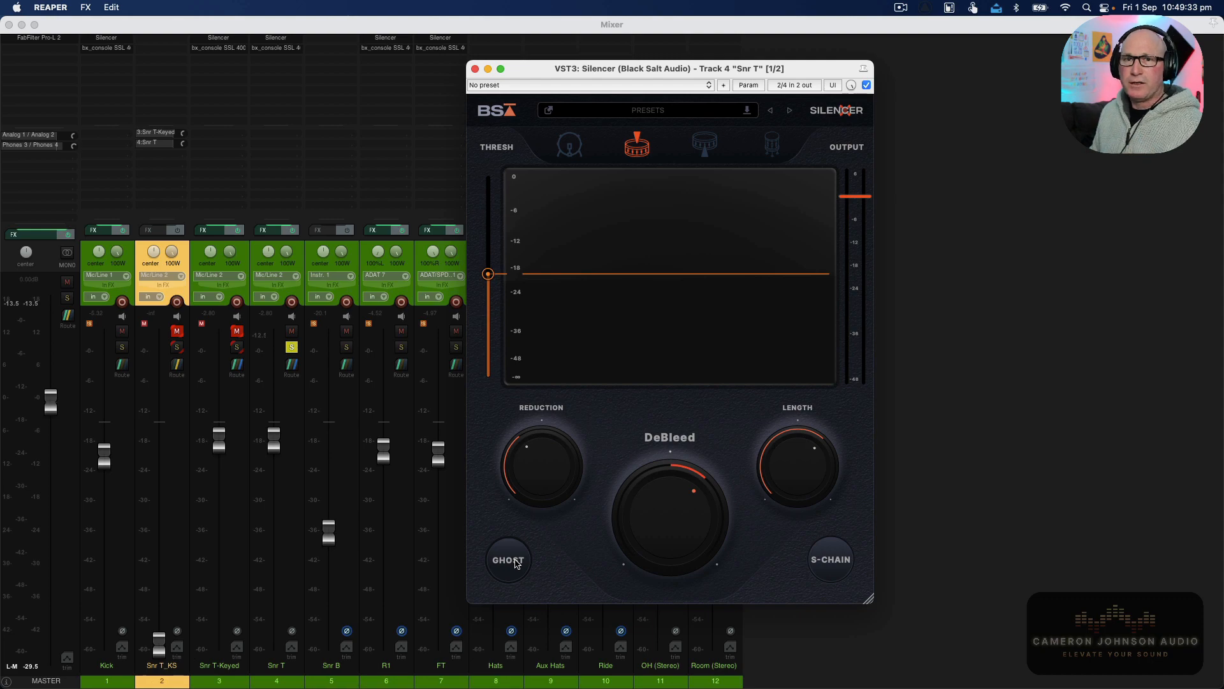
# Show a track envelope for the Silencer's Ghost parameter on Snr T.
pyautogui.moveTo(573, 70); pyautogui.dragTo(765, 82)
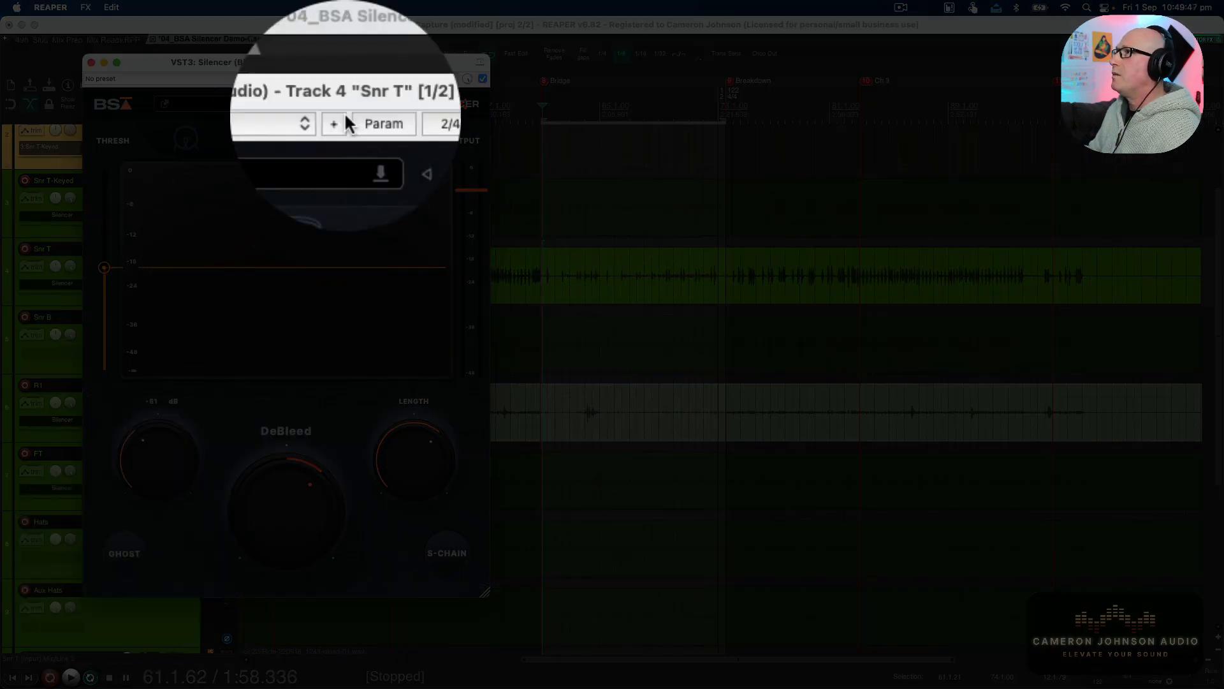
pyautogui.click(360, 116)
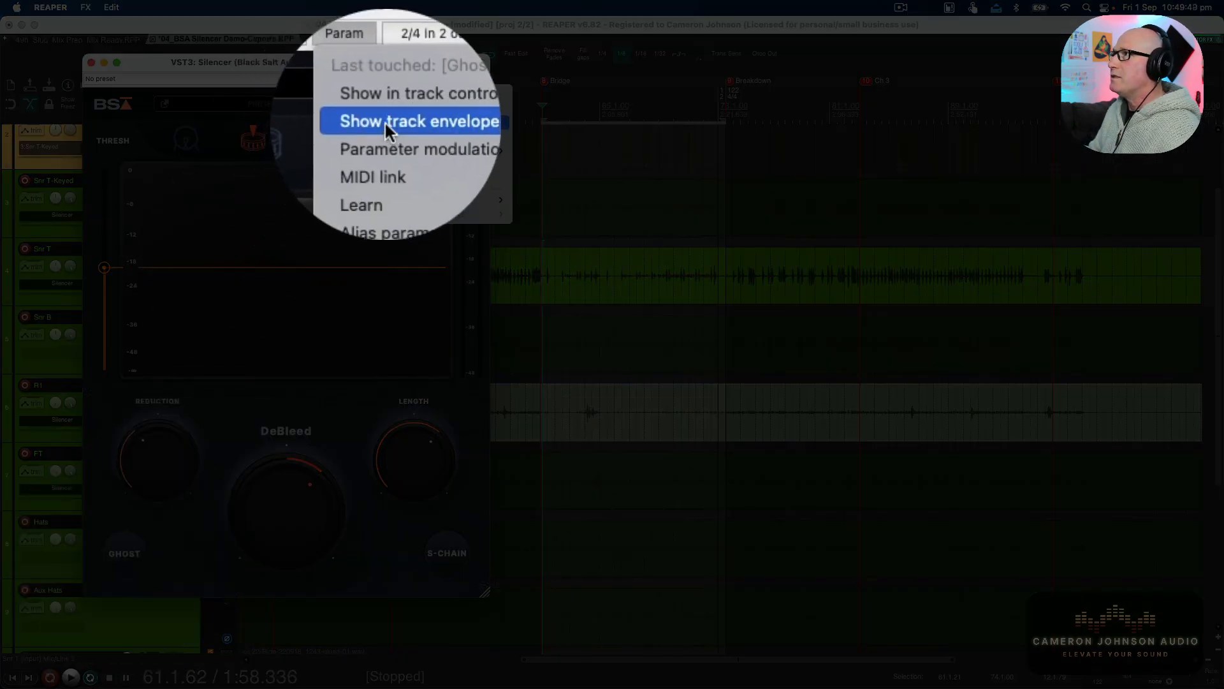
pyautogui.click(389, 121)
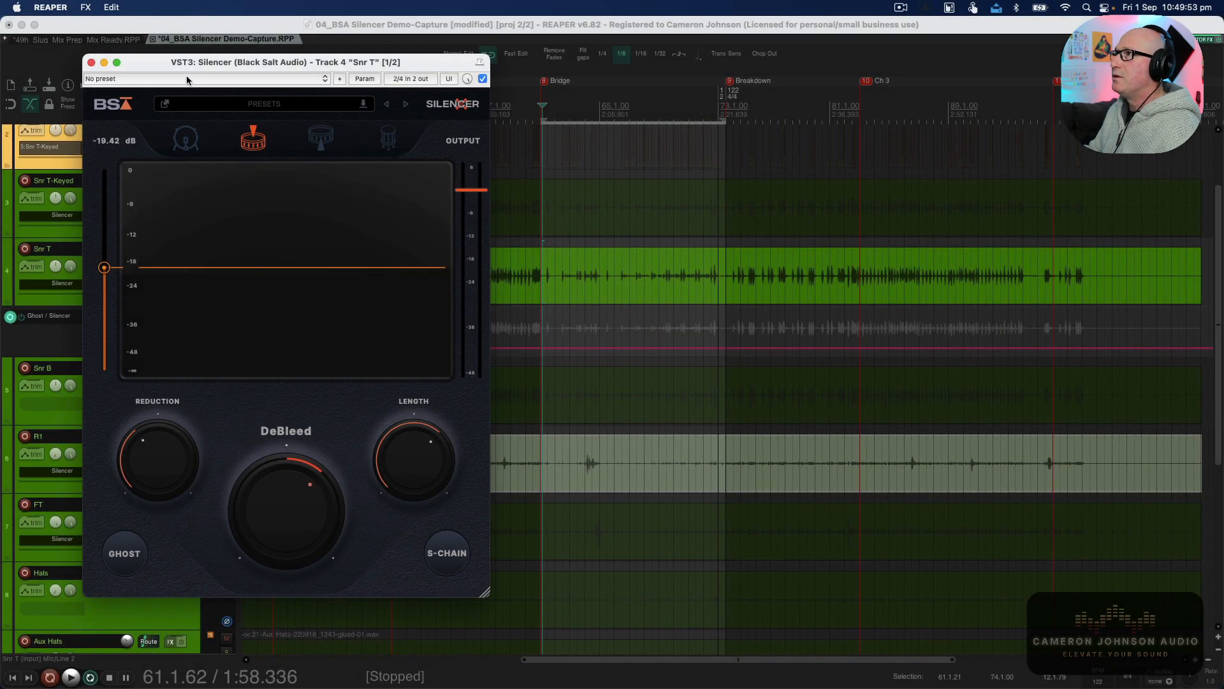
# Enlarge the Ghost envelope lane below the Snr T track.
pyautogui.moveTo(254, 64); pyautogui.dragTo(668, 121)
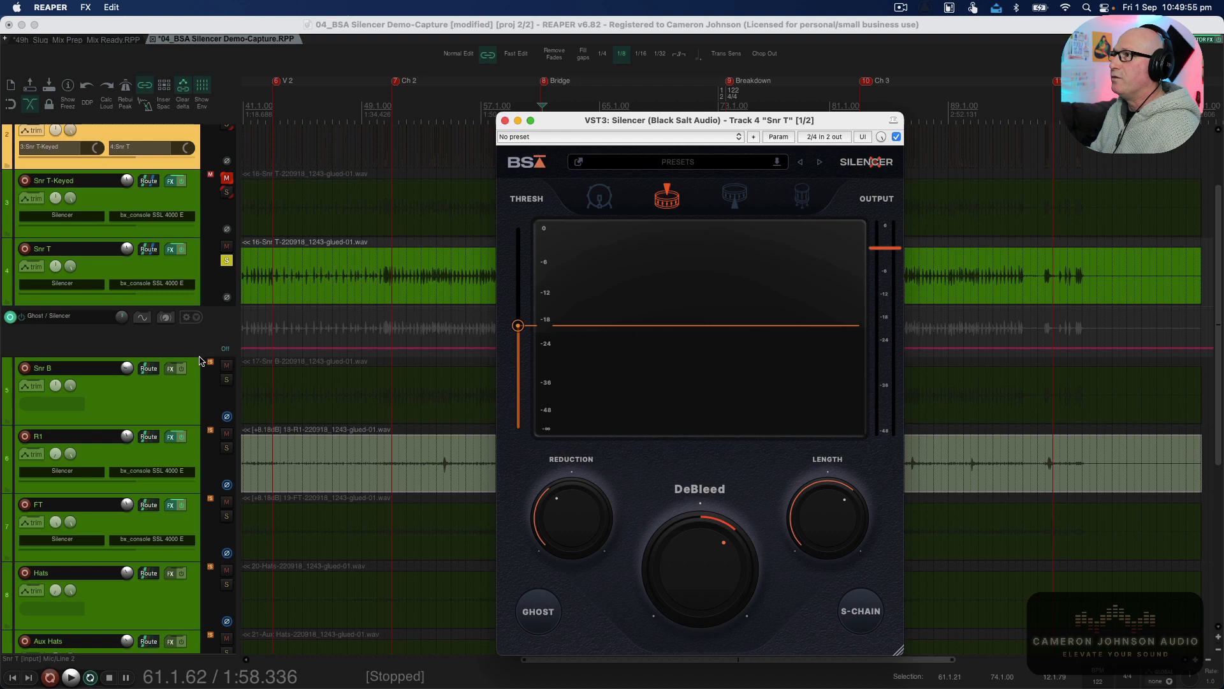
pyautogui.moveTo(200, 361); pyautogui.dragTo(200, 475)
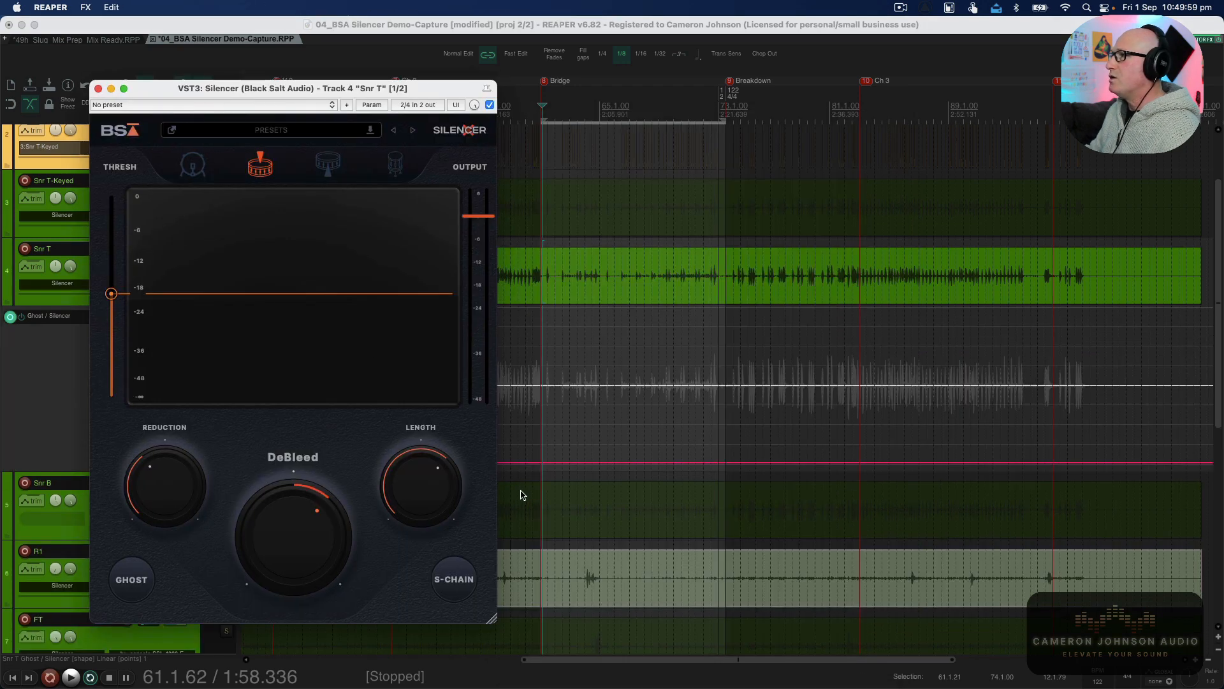
pyautogui.scroll(5, 574, 435)
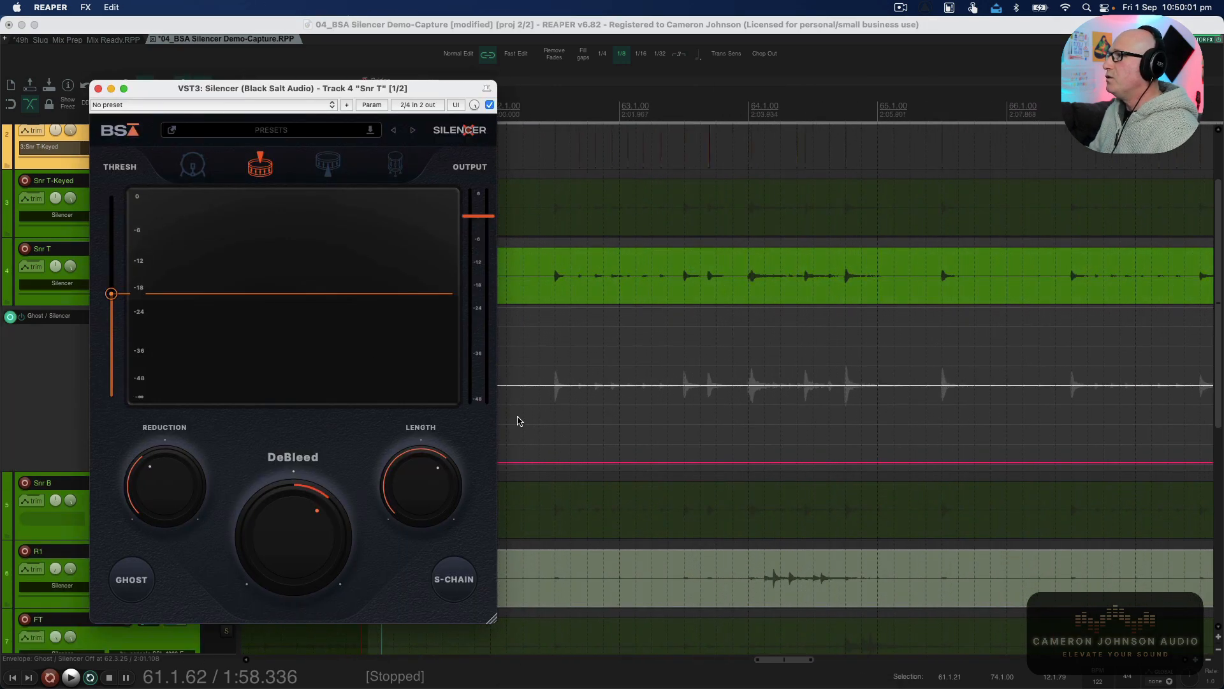
# Draw a raised Ghost envelope section around bars 62 to 63 on the Snr T track.
pyautogui.click(553, 395)
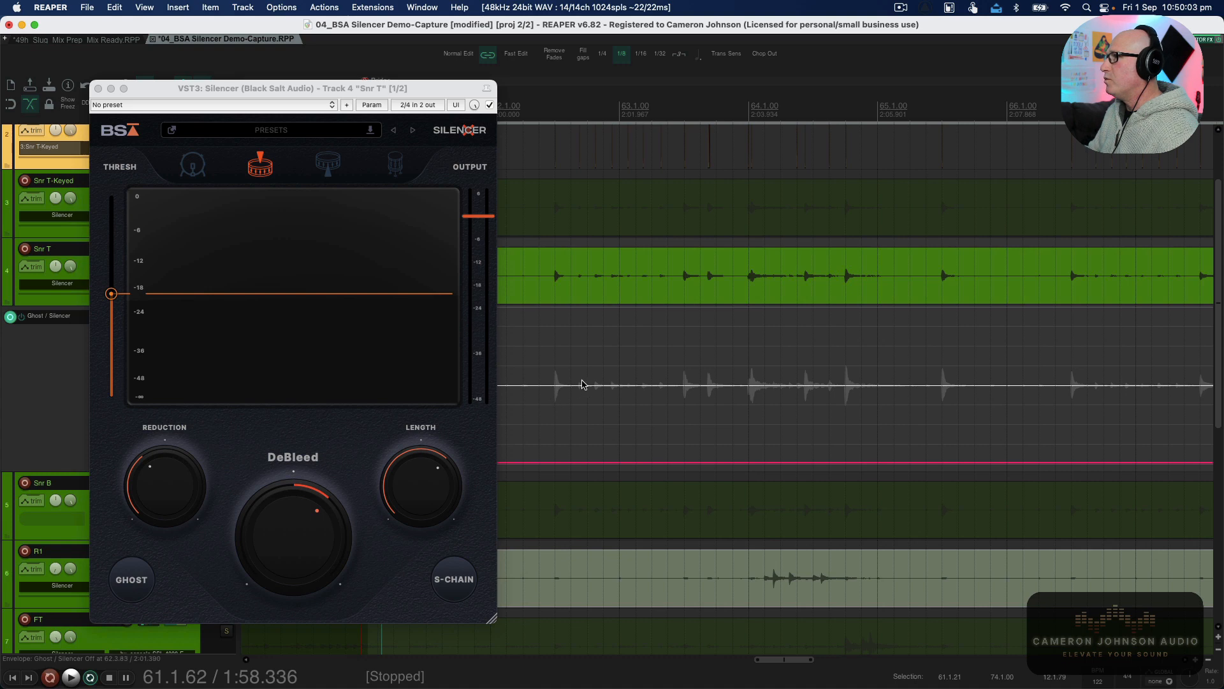
pyautogui.click(551, 284)
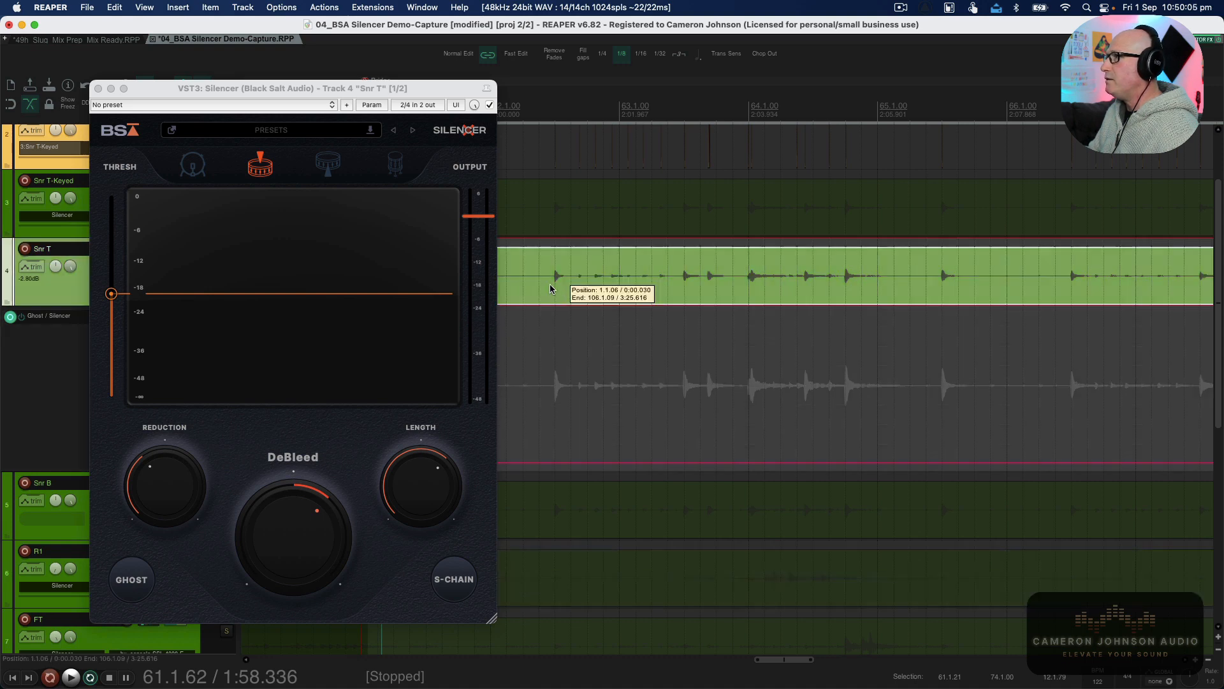
pyautogui.press('space')
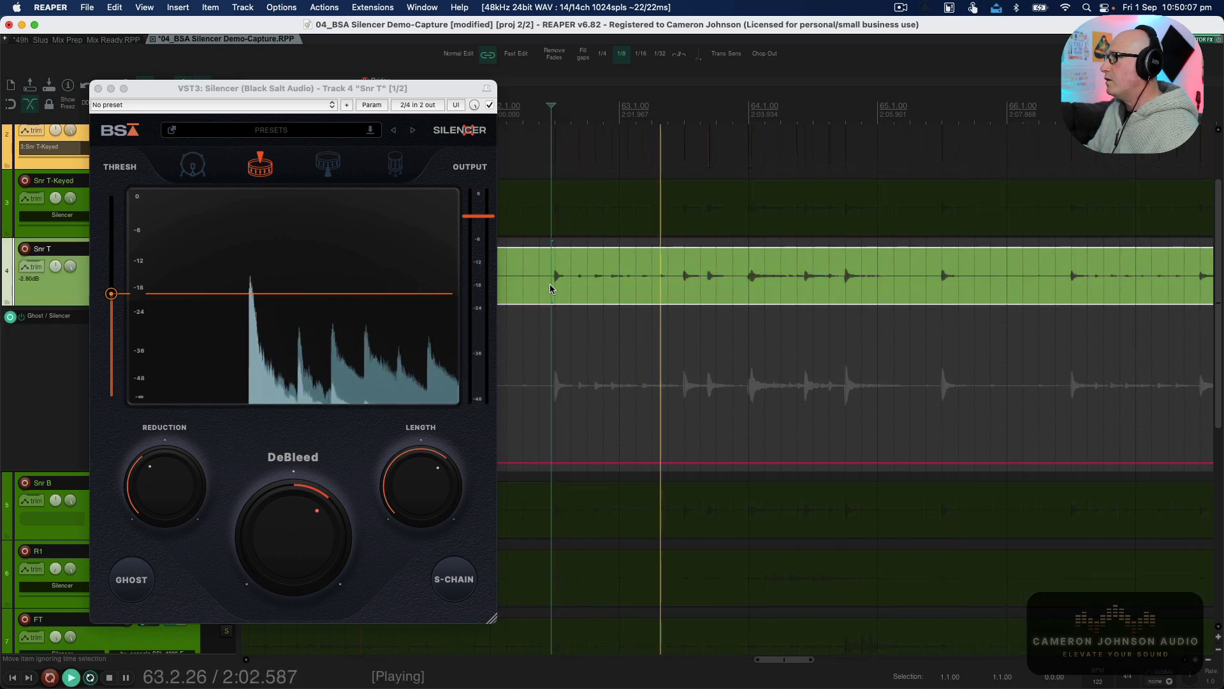
pyautogui.press('space')
pyautogui.moveTo(574, 465); pyautogui.dragTo(629, 296)
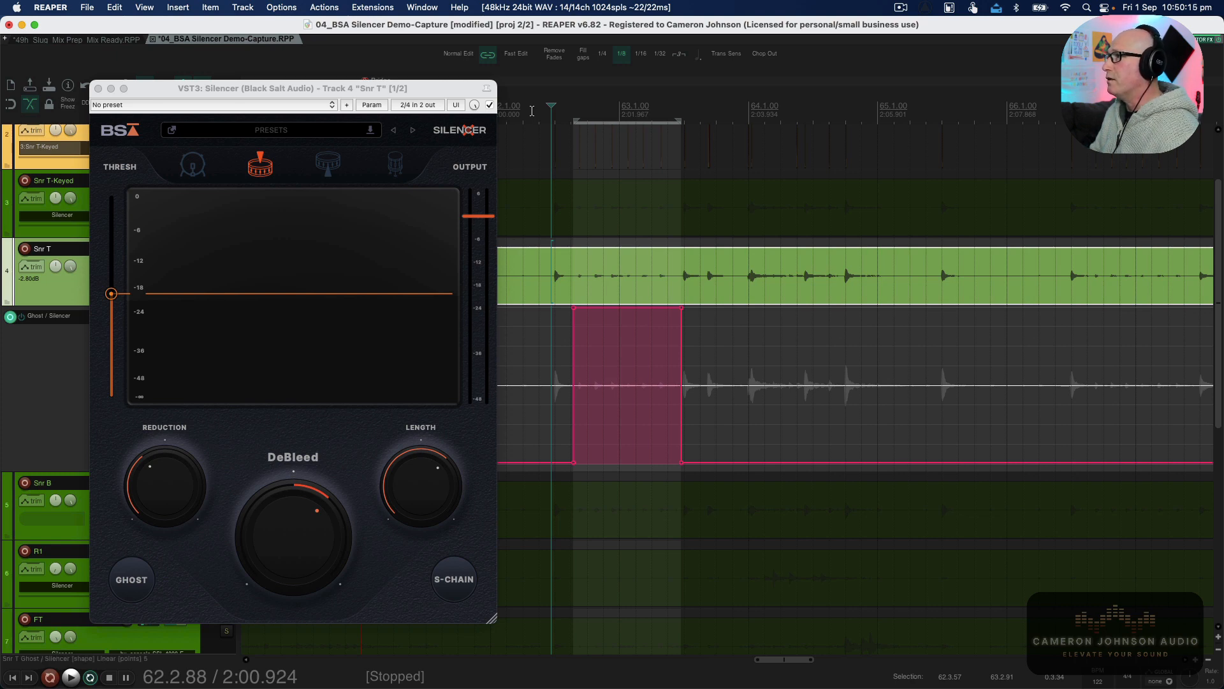
# Play back the automated section to hear the Ghost effect, then stop playback.
pyautogui.press('space')
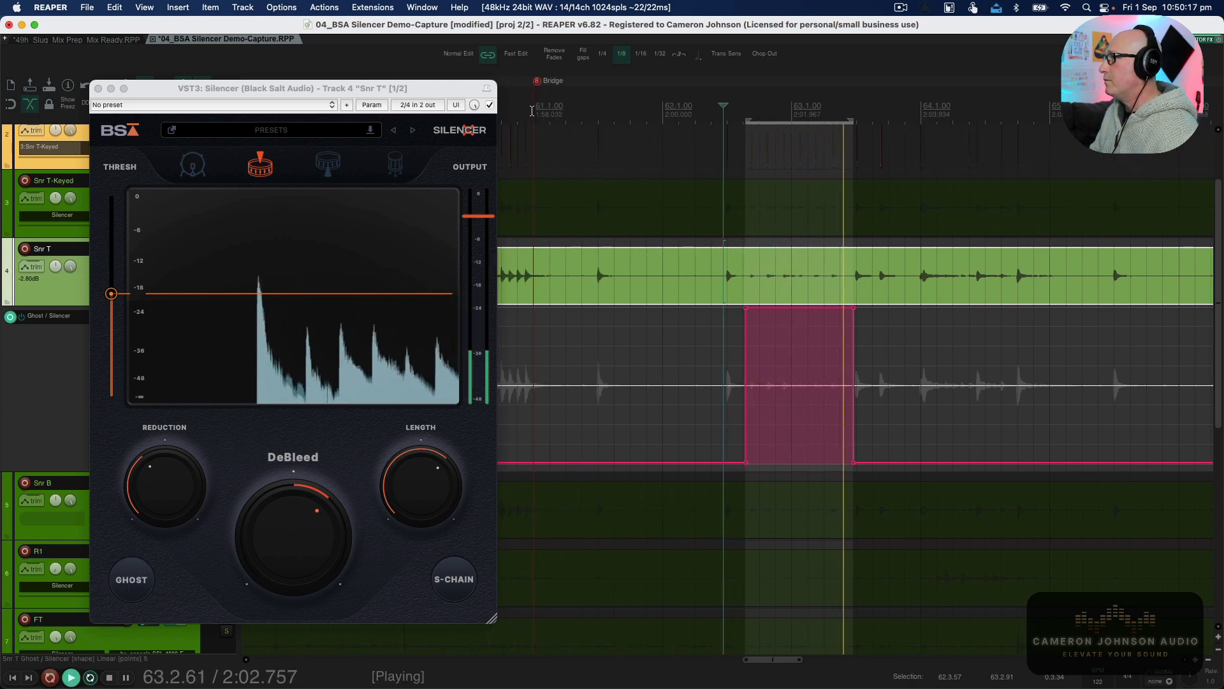
pyautogui.press('space')
pyautogui.press('space')
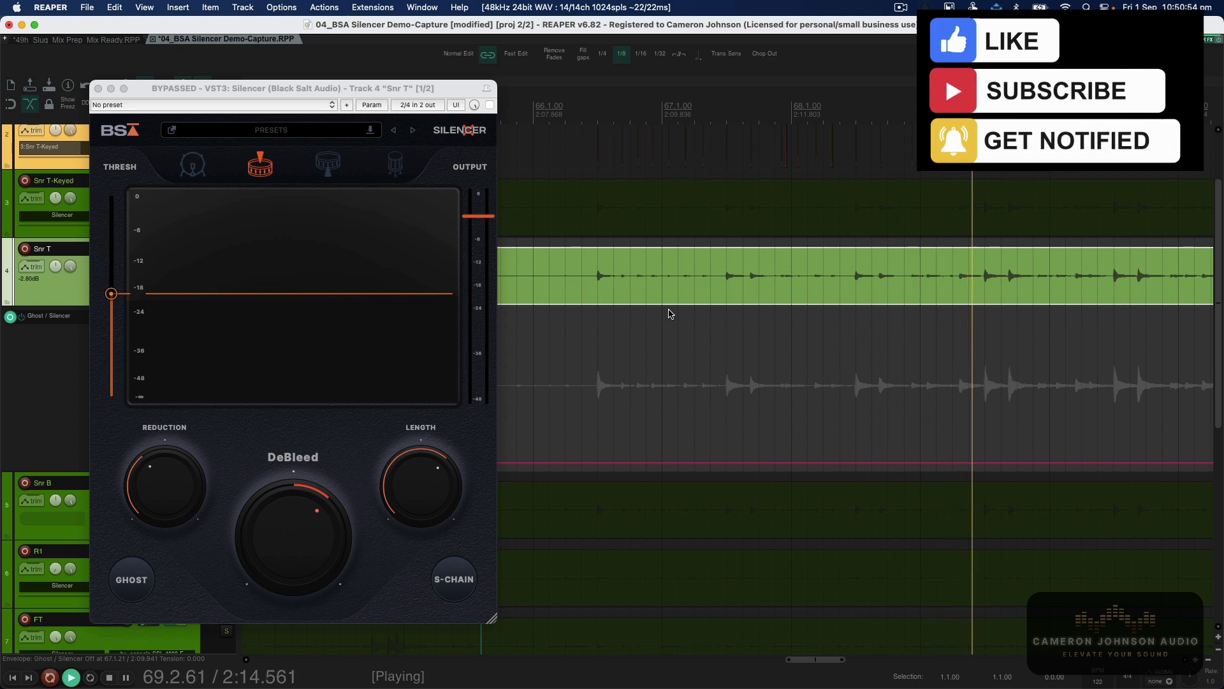
pyautogui.press('space')
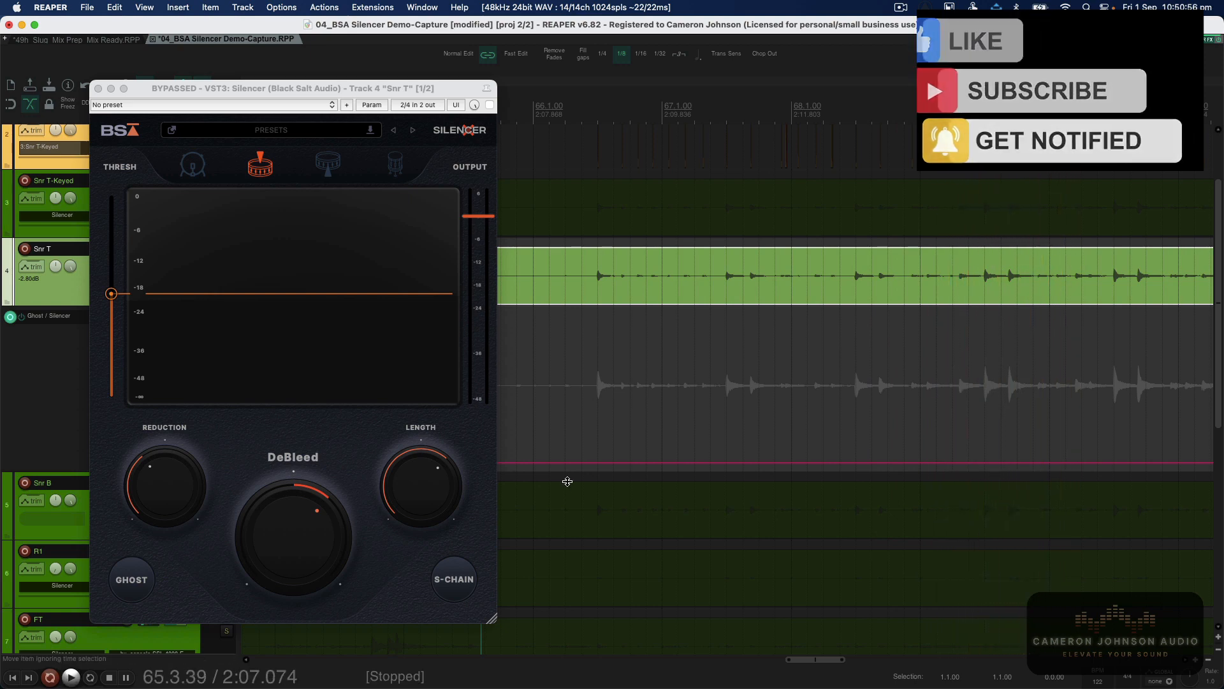
pyautogui.click(587, 346)
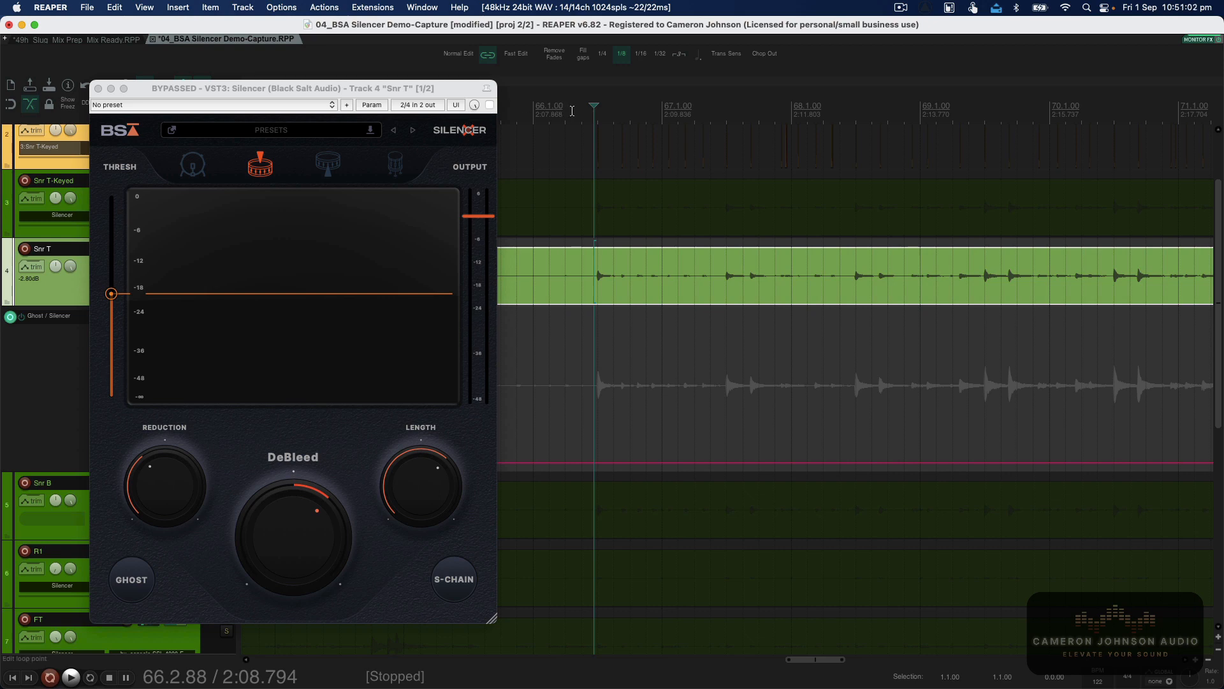
# Briefly play and stop the project, then re-enable the bypassed Silencer plugin on Snr T.
pyautogui.press('space')
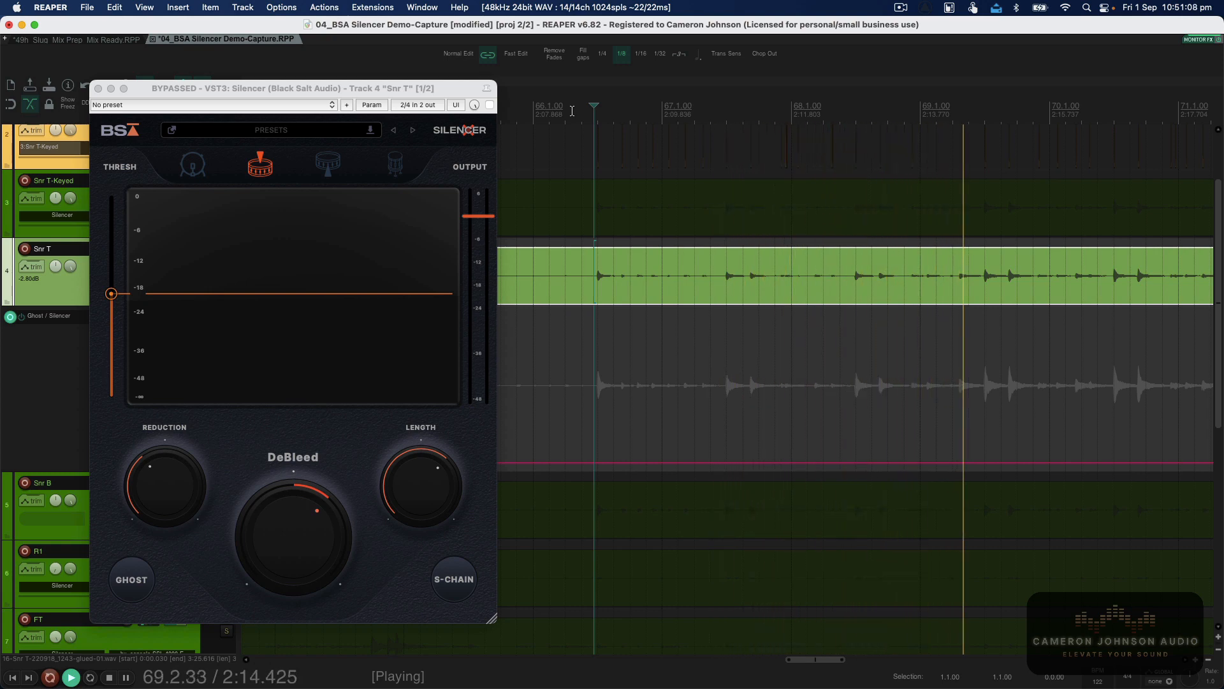
pyautogui.press('space')
pyautogui.click(490, 105)
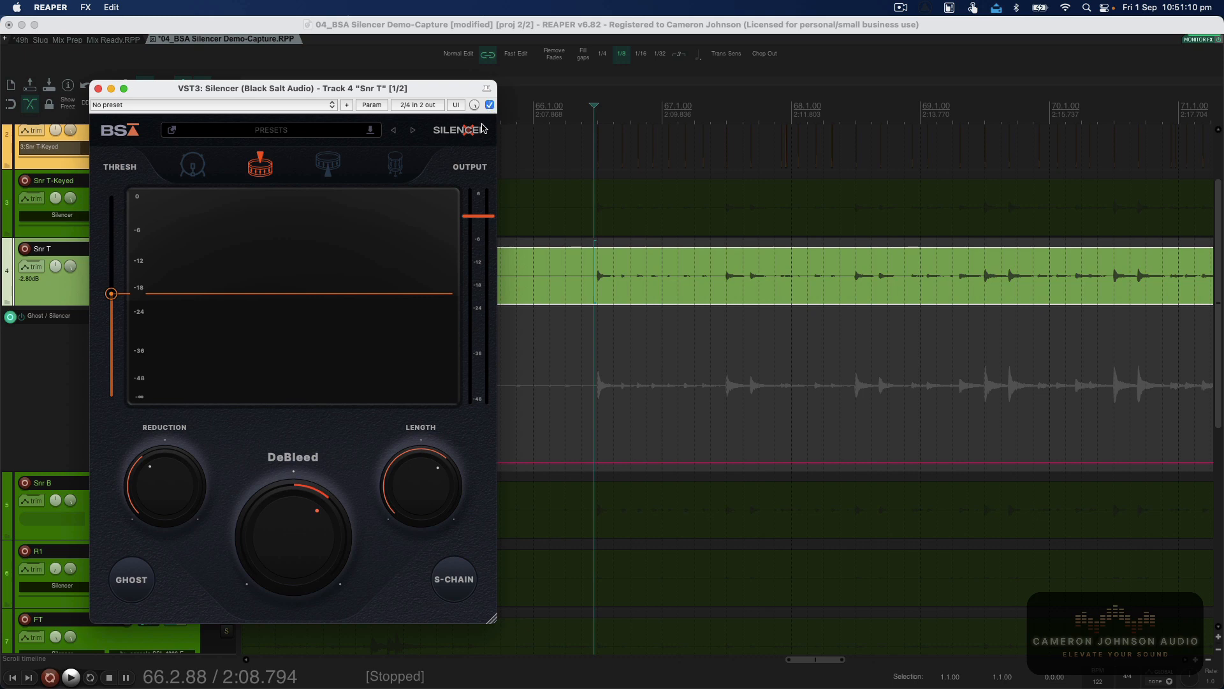
# Draw three raised Ghost envelope blocks between bars 66 and 69 on the Snr T envelope lane.
pyautogui.moveTo(618, 462); pyautogui.dragTo(660, 280)
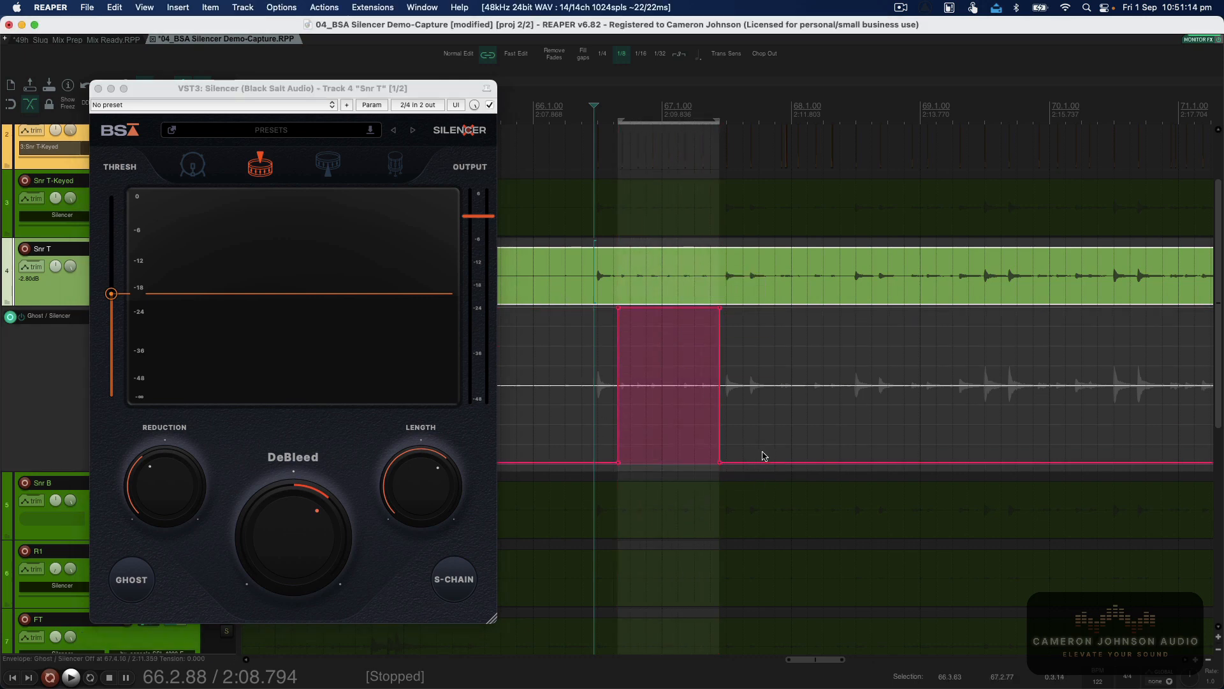
pyautogui.moveTo(774, 463); pyautogui.dragTo(793, 252)
pyautogui.moveTo(898, 457); pyautogui.dragTo(934, 258)
pyautogui.hscroll(3, 898, 345)
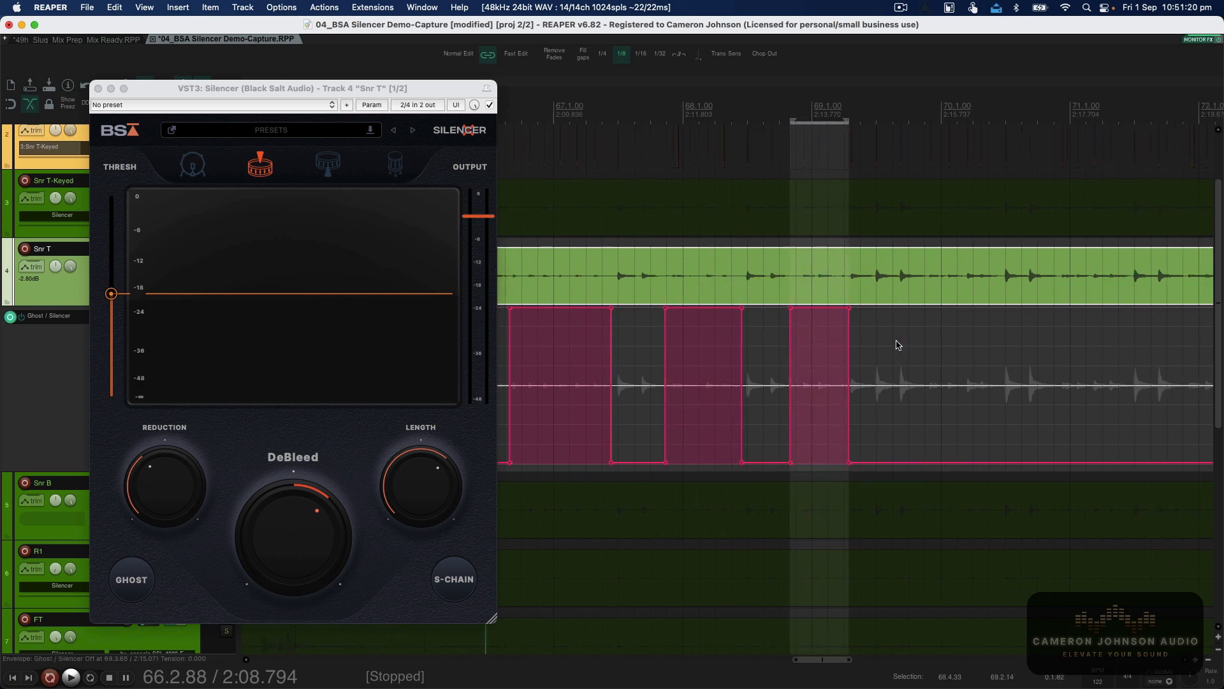
pyautogui.hscroll(3, 897, 345)
# Add three more raised Ghost envelope blocks around bars 70 to 72 on the same lane.
pyautogui.moveTo(796, 463); pyautogui.dragTo(829, 212)
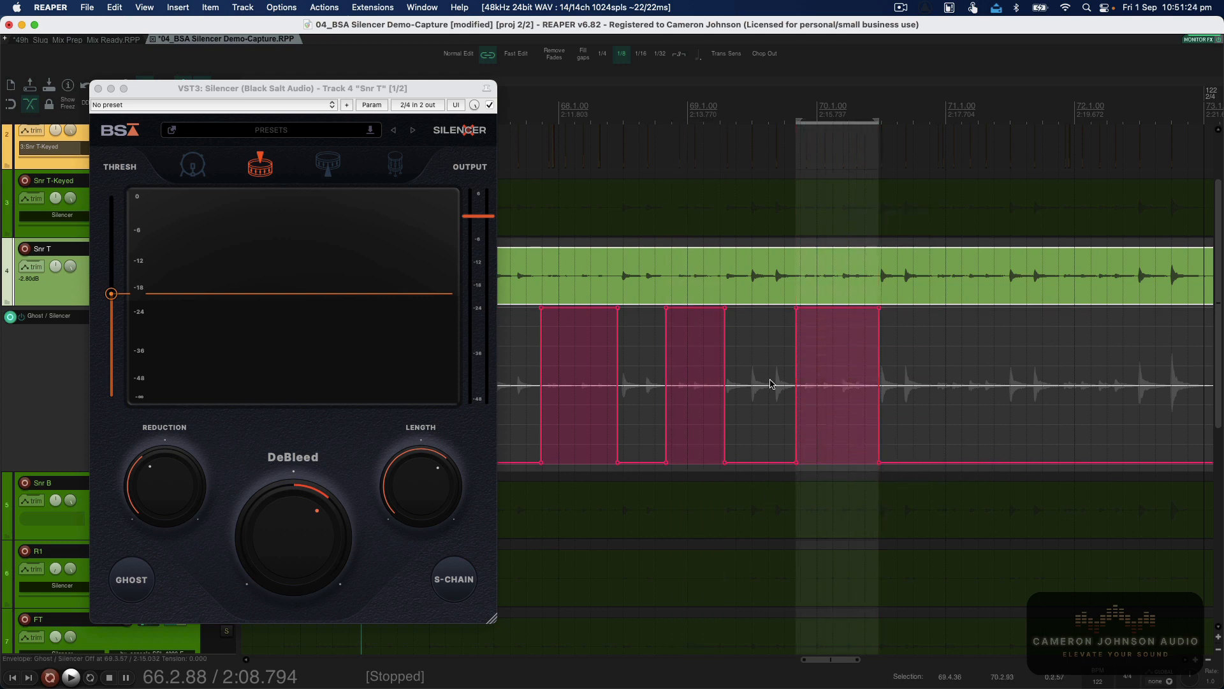
pyautogui.hscroll(6, 769, 381)
pyautogui.hscroll(-1, 758, 389)
pyautogui.moveTo(723, 460); pyautogui.dragTo(794, 255)
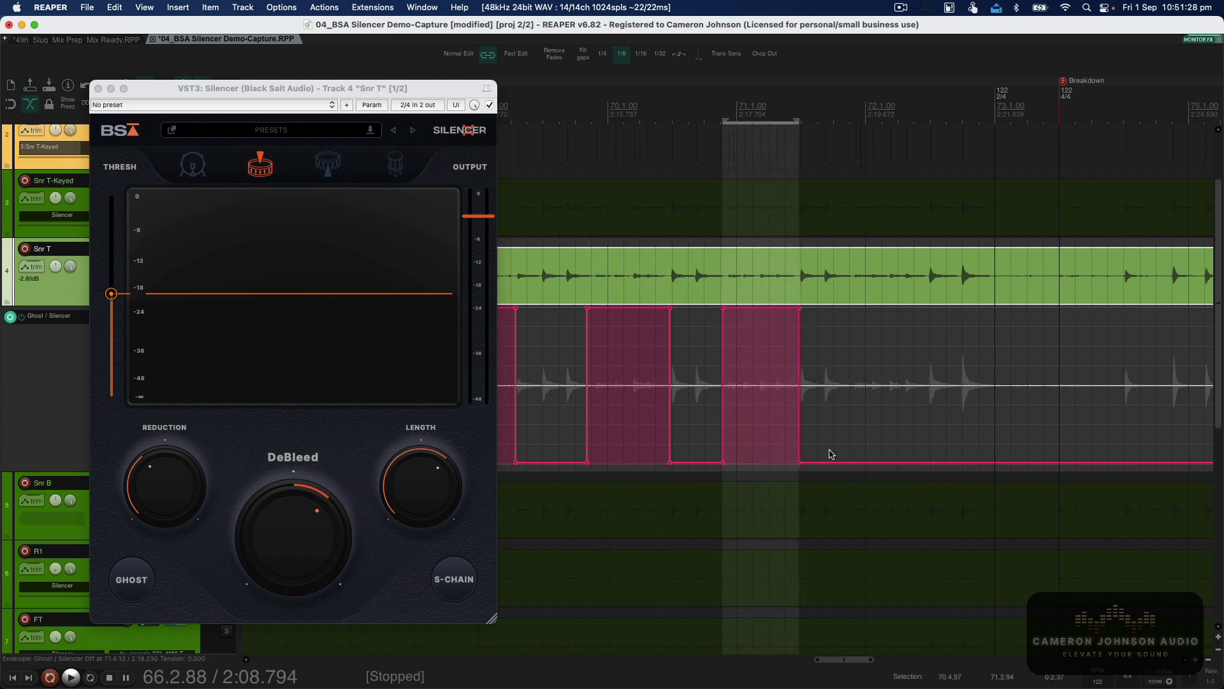
pyautogui.moveTo(849, 462); pyautogui.dragTo(887, 255)
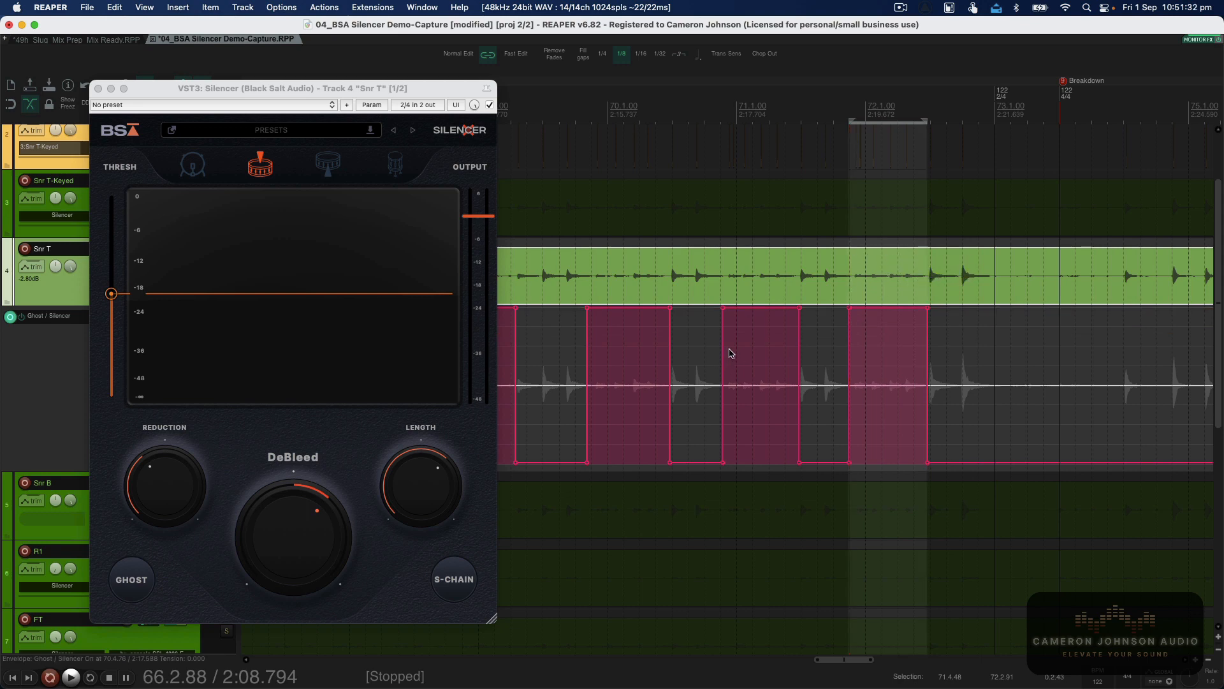
# Play the automated passage from bar 66 to hear Ghost switching on and off, then stop playback.
pyautogui.scroll(-4, 731, 354)
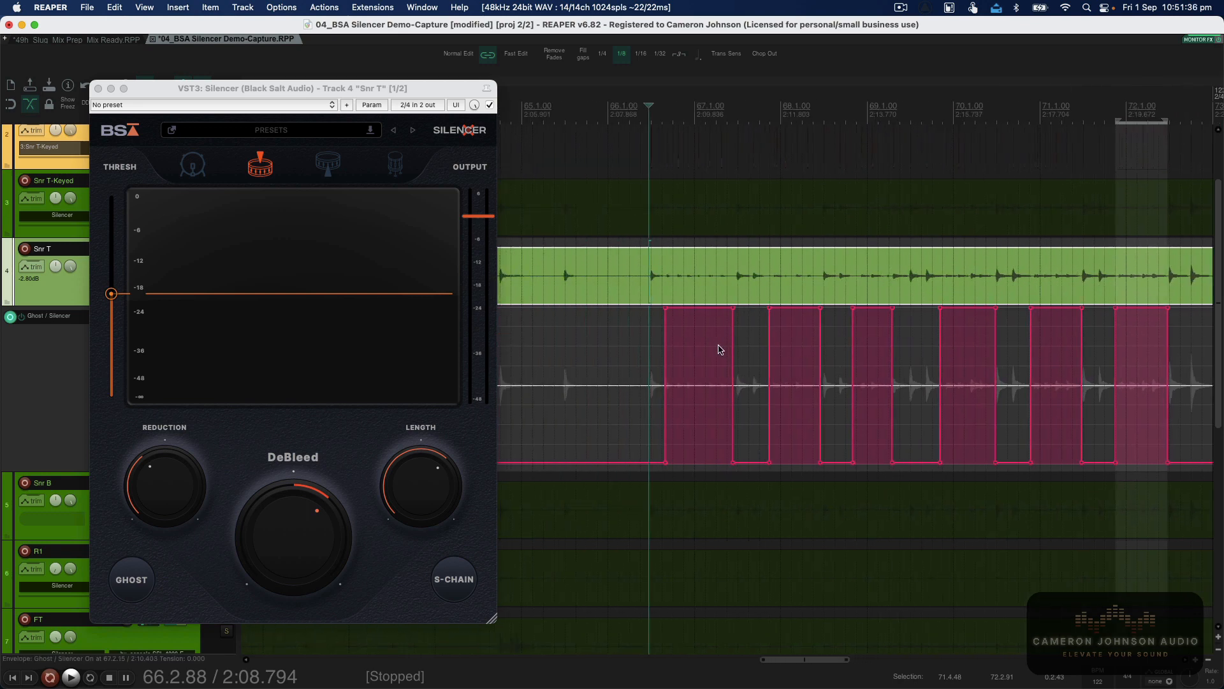
pyautogui.hscroll(3, 929, 355)
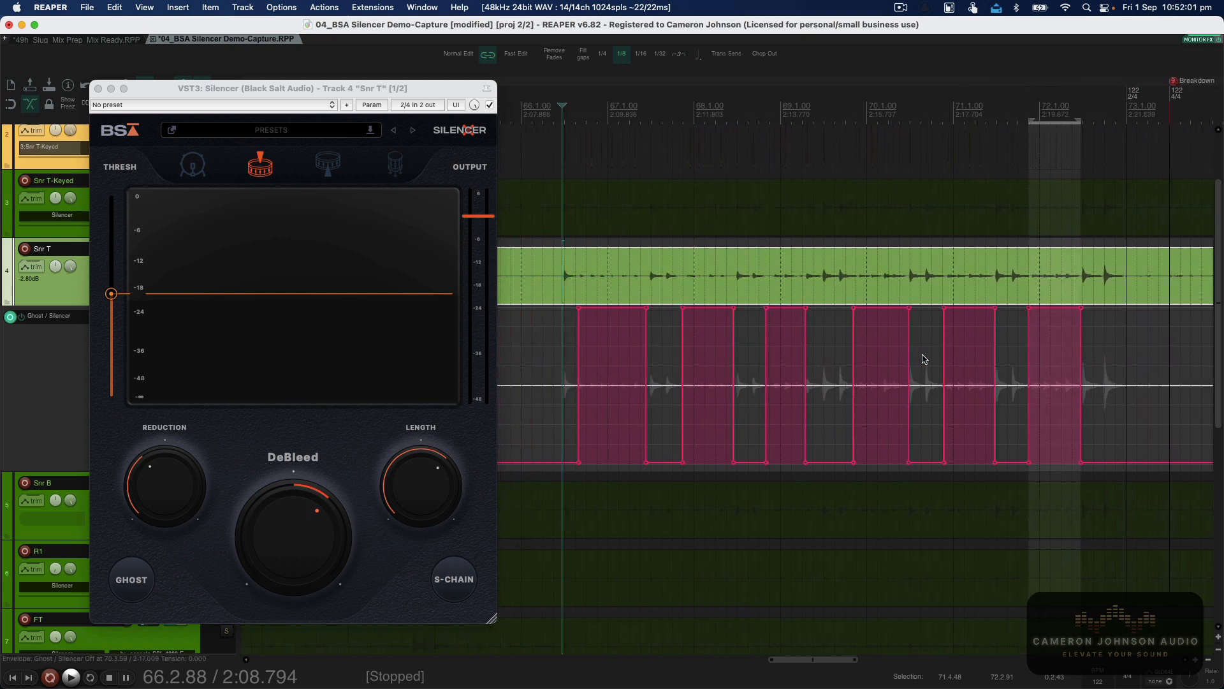
pyautogui.hscroll(-2, 653, 290)
pyautogui.click(585, 114)
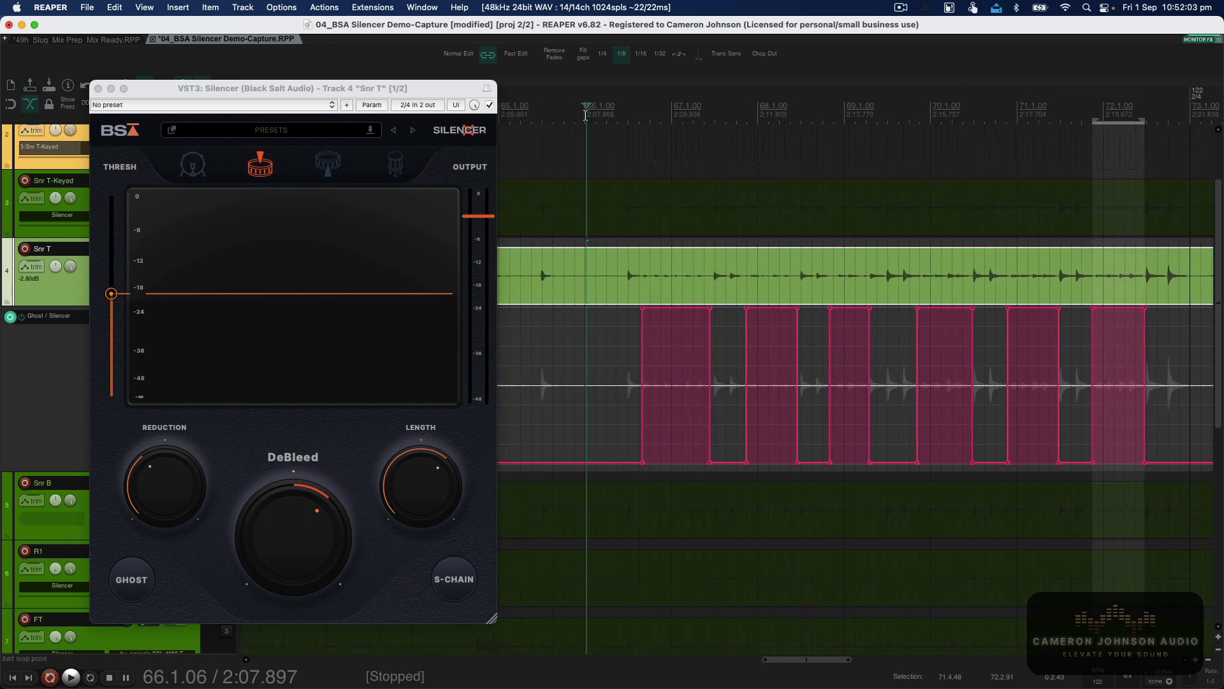
pyautogui.press('space')
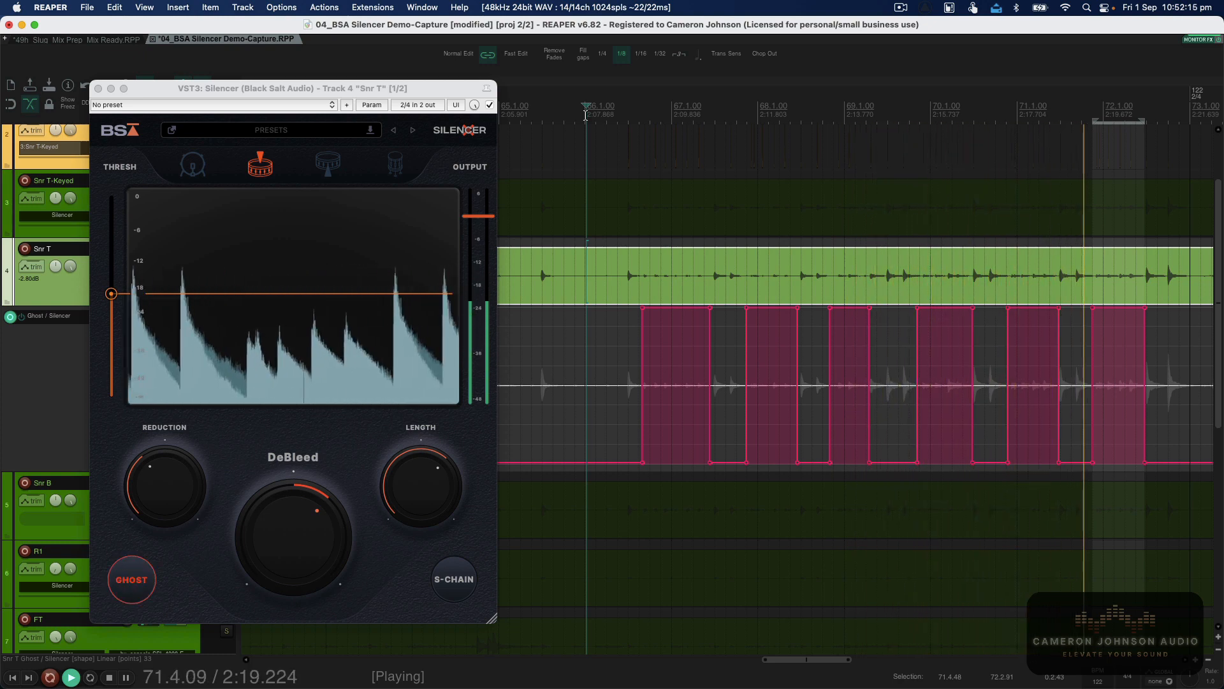
pyautogui.press('space')
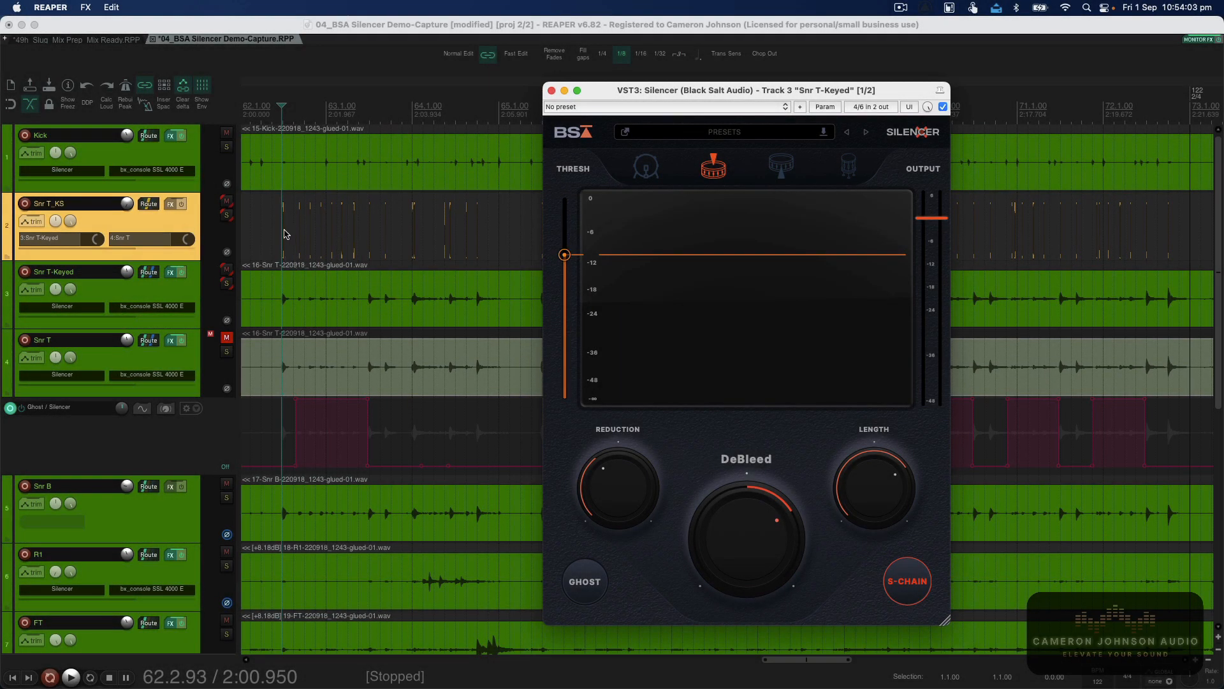
# During playback, bypass and re-enable the Silencer on Snr T-Keyed to compare the keyed gating.
pyautogui.scroll(10, 359, 234)
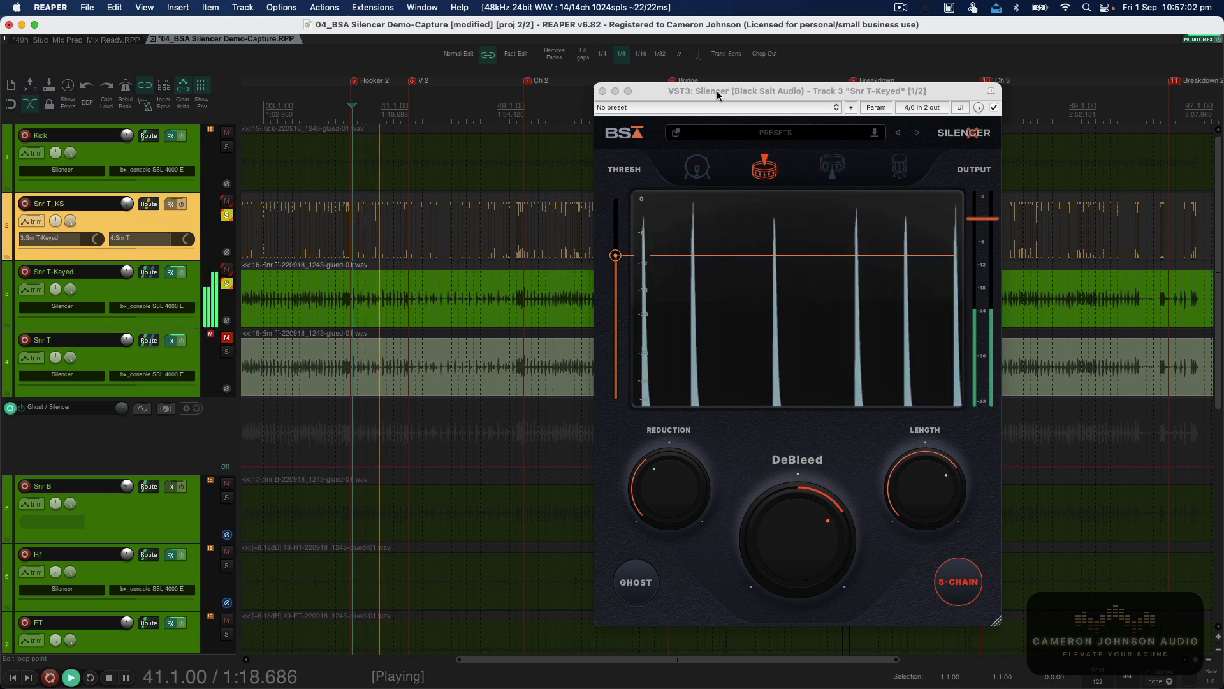
pyautogui.moveTo(717, 91); pyautogui.dragTo(690, 87)
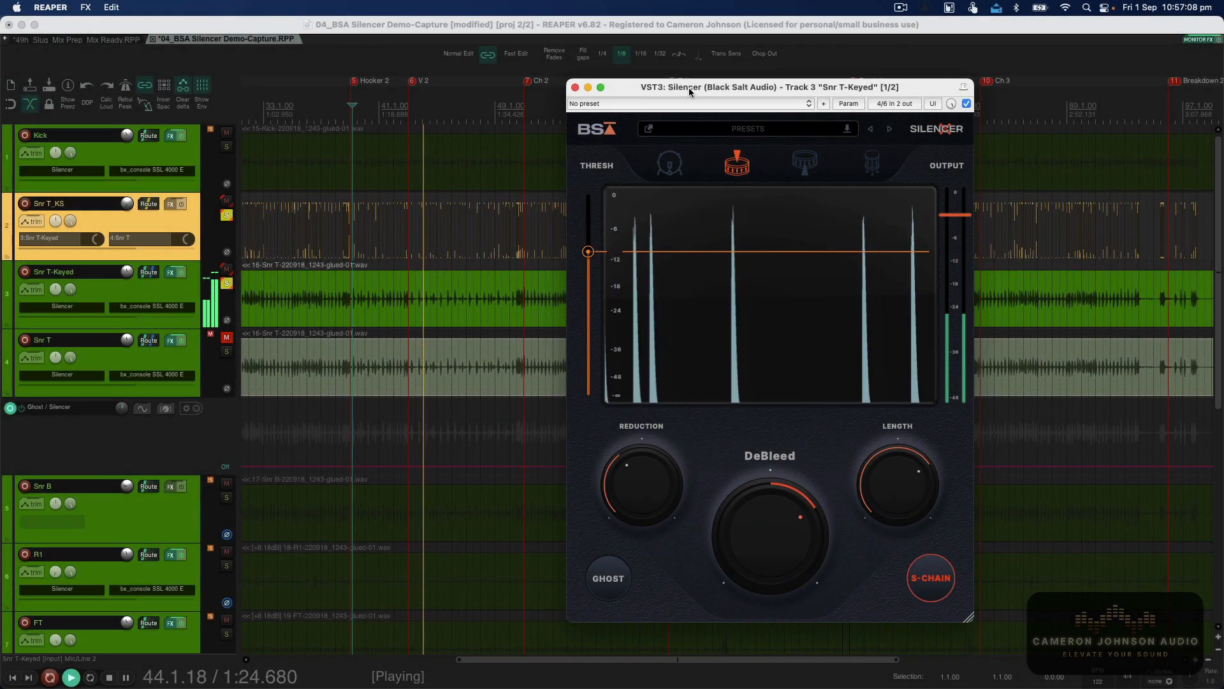
pyautogui.click(967, 103)
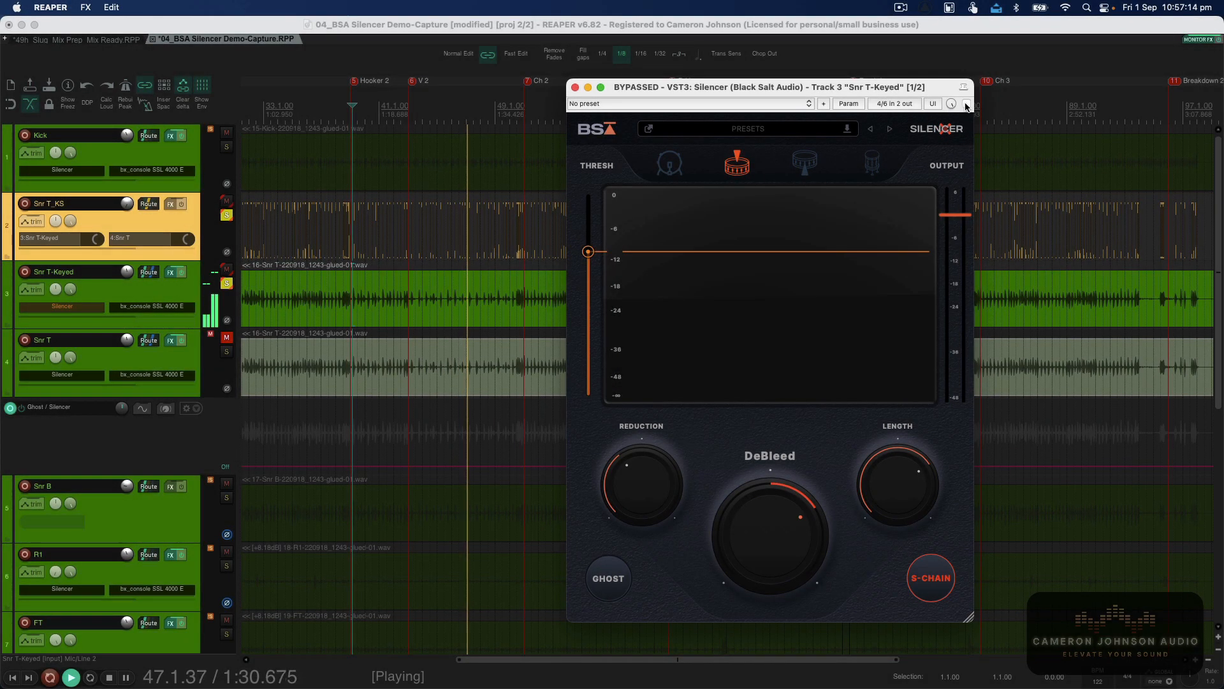
pyautogui.click(967, 104)
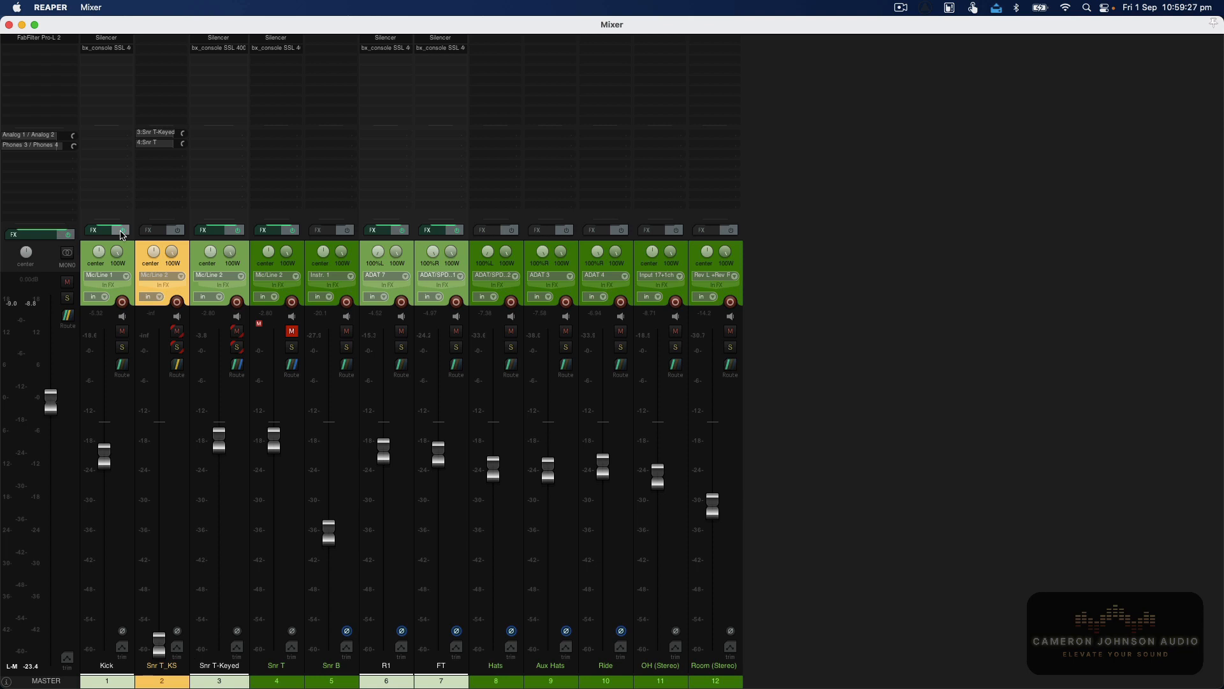
# Play the mix and toggle all track FX off and on repeatedly to compare drums with and without Silencer.
pyautogui.press('space')
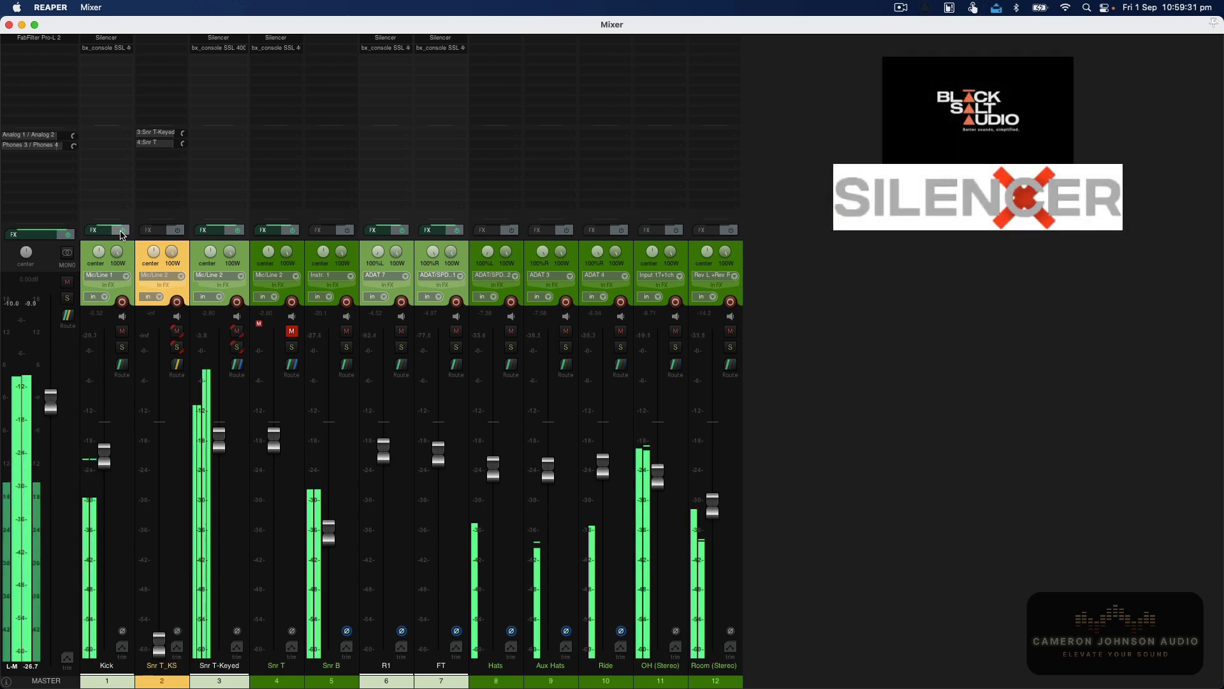
pyautogui.click(121, 232)
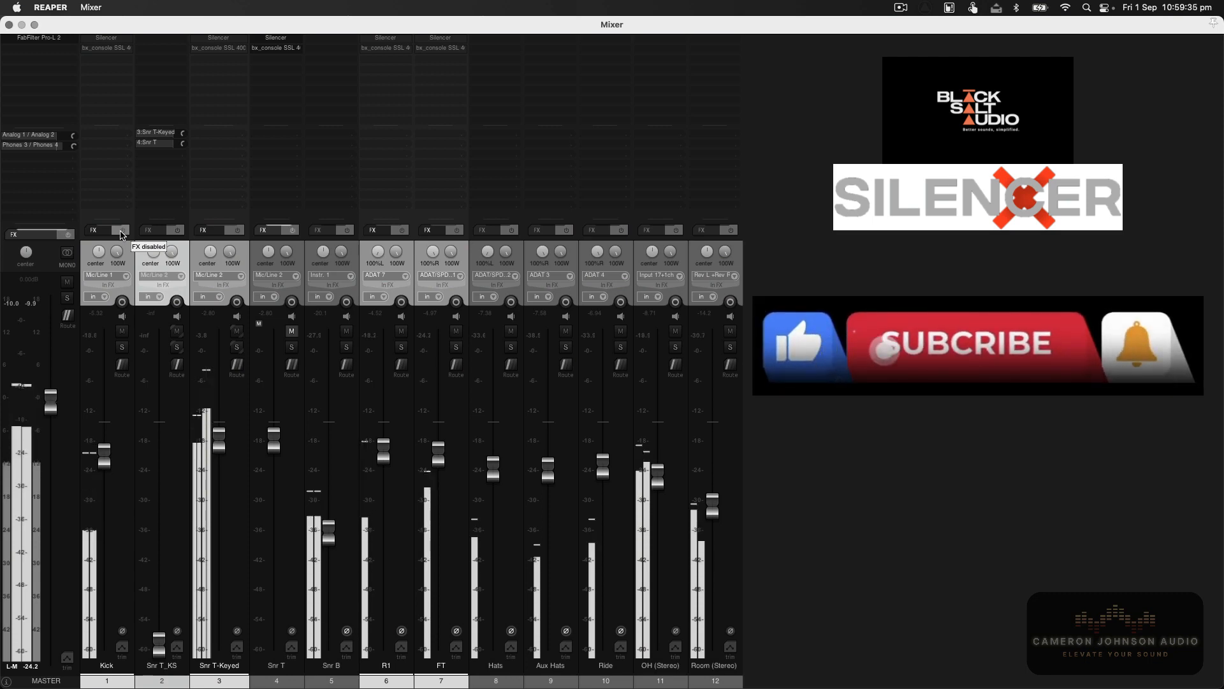
pyautogui.click(121, 232)
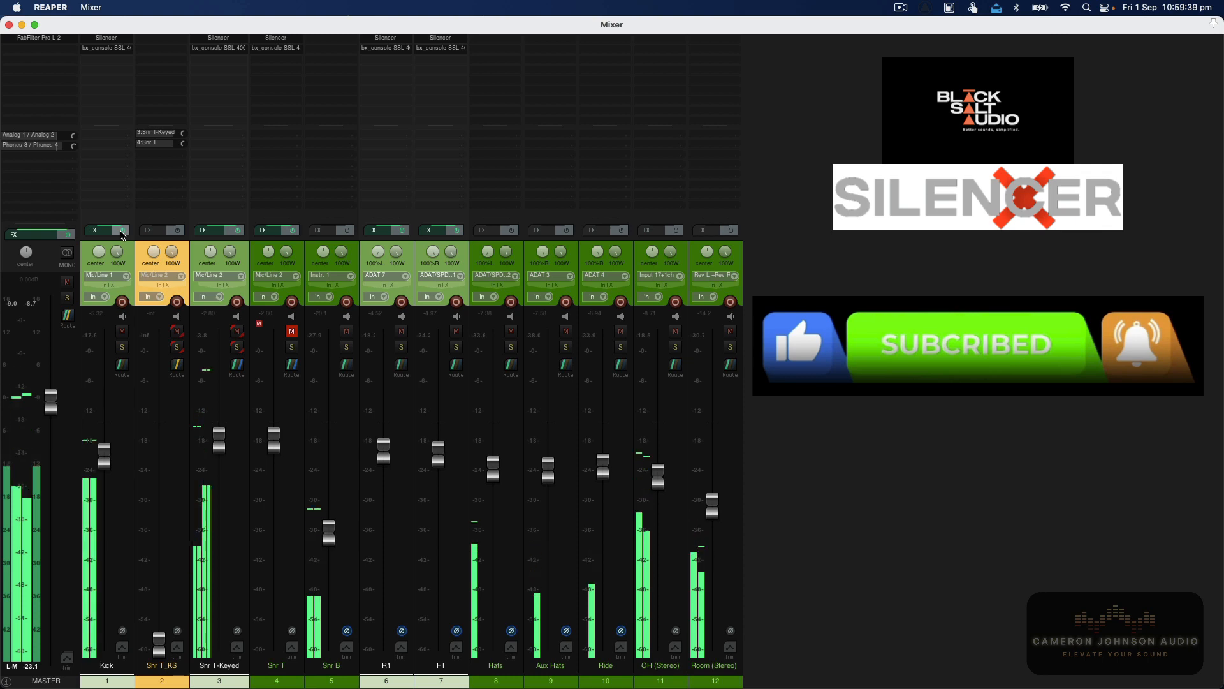
pyautogui.click(121, 232)
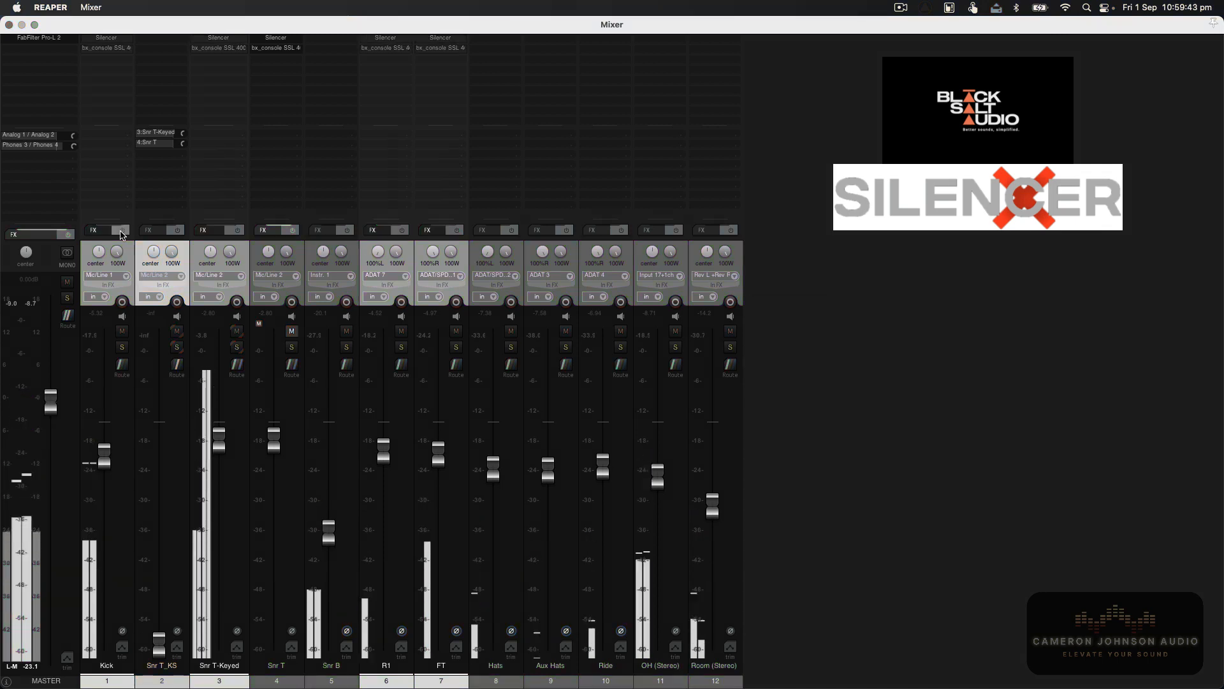
pyautogui.click(121, 232)
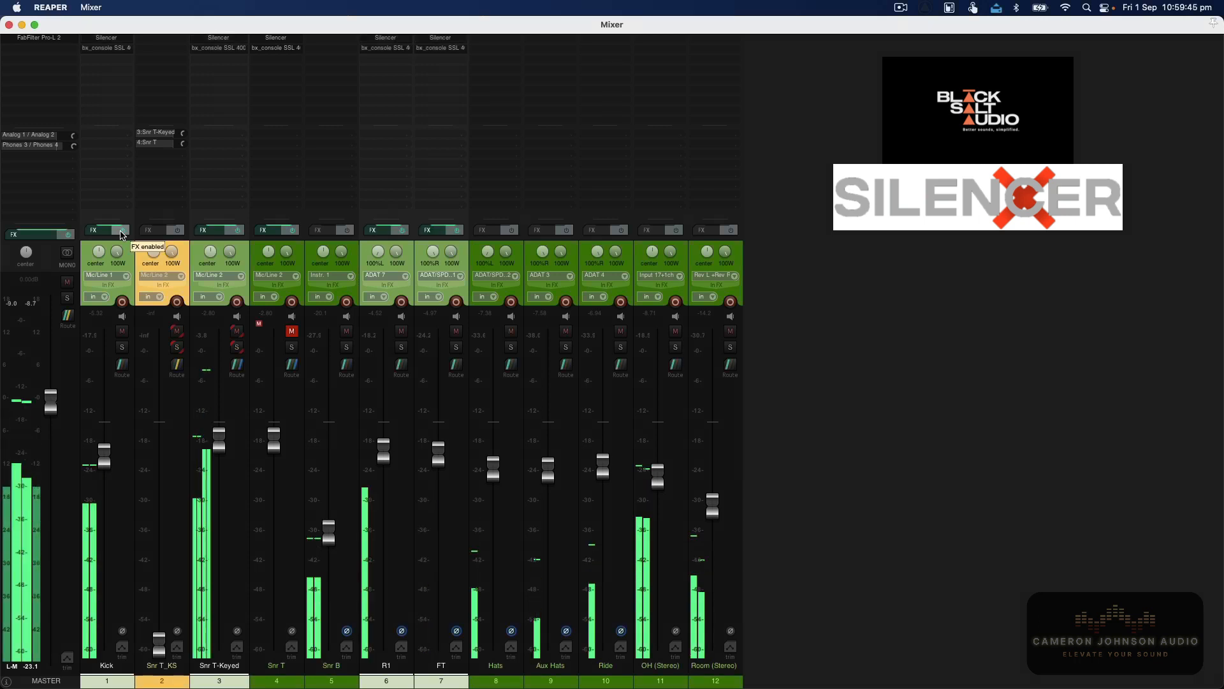